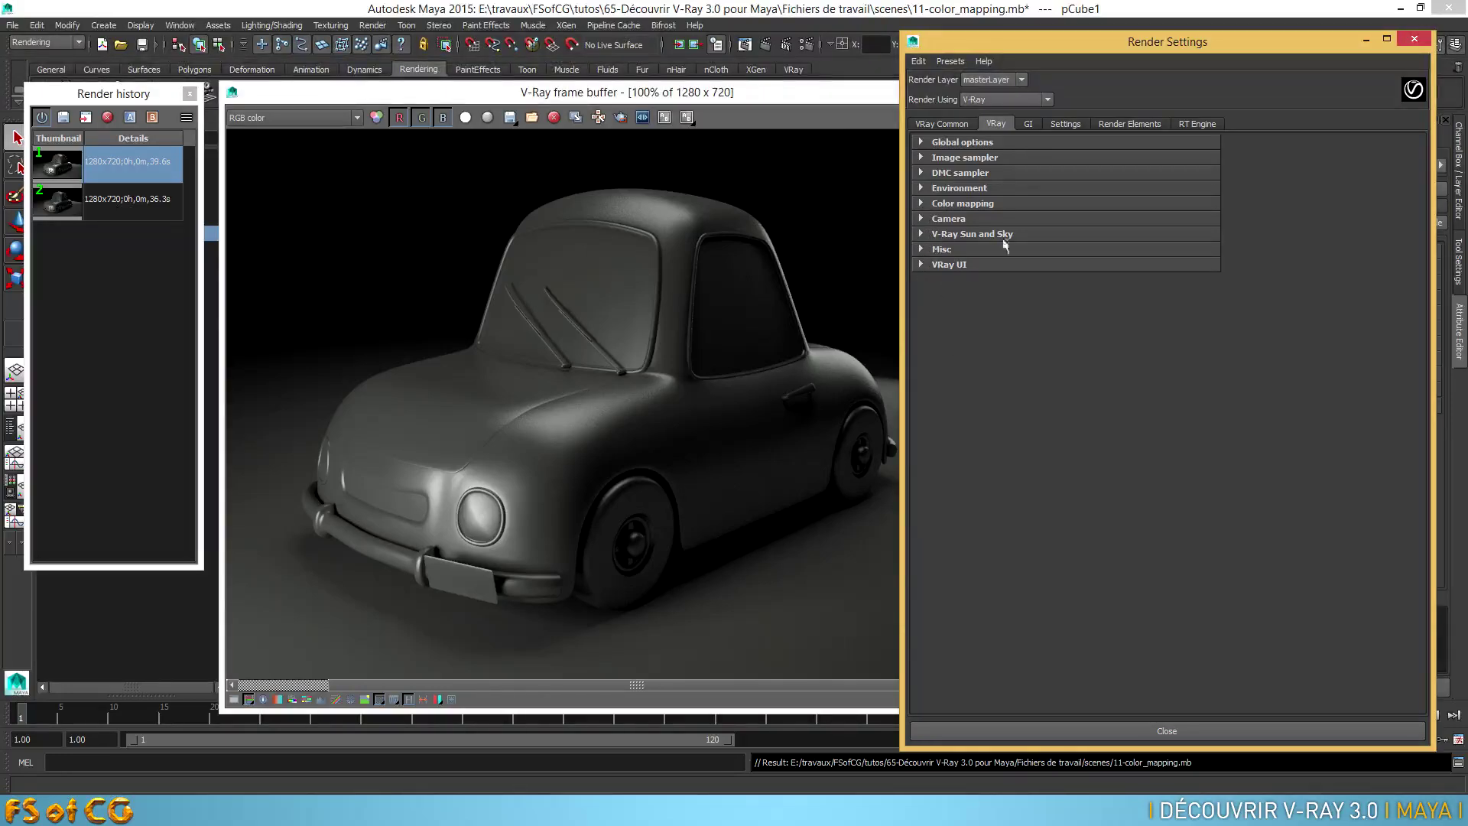
Examine the V-Ray Sun and Sky, Misc and VRay UI sections of the render settings
click(922, 233)
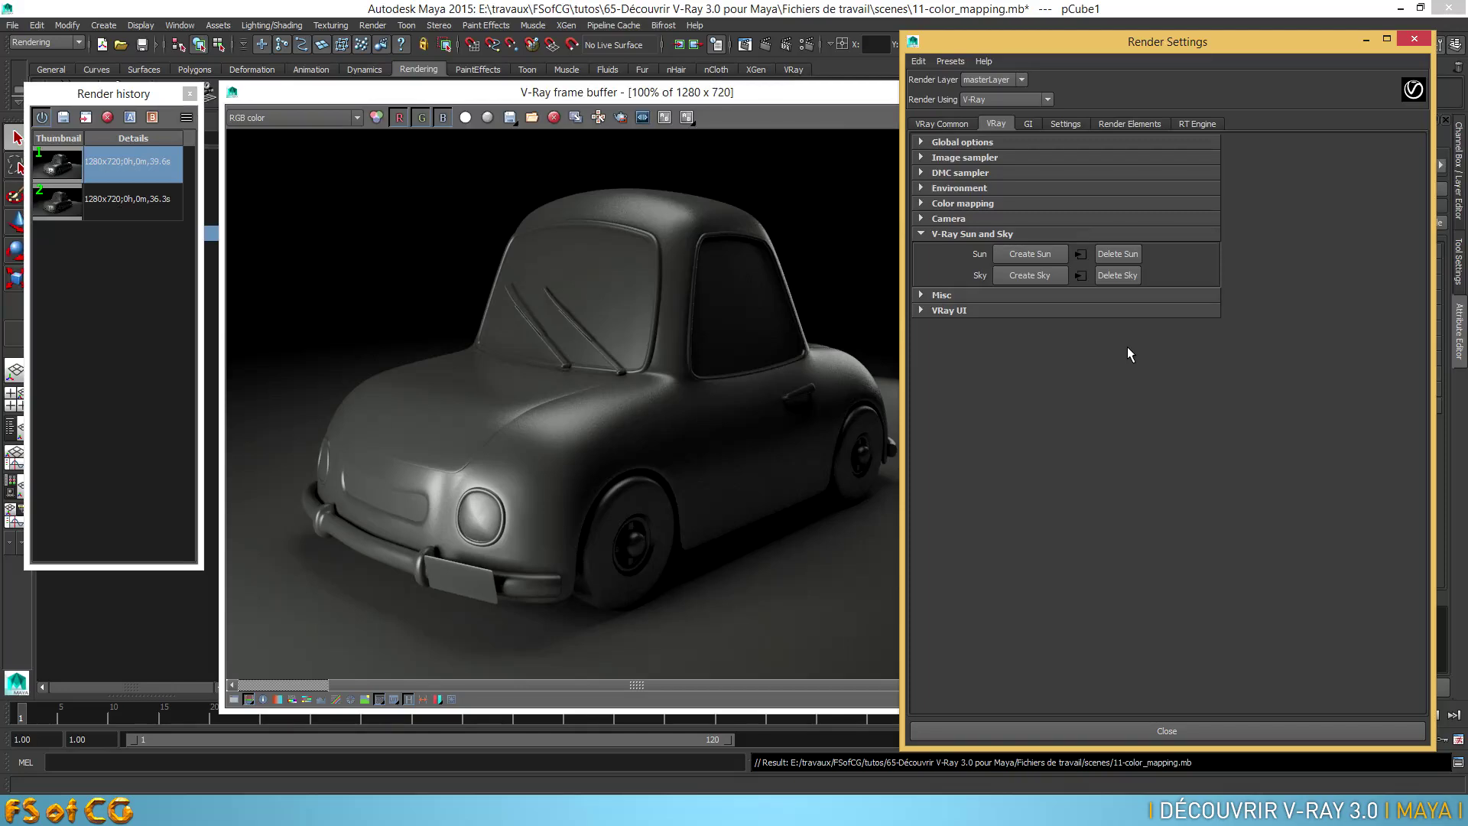
click(922, 234)
click(920, 250)
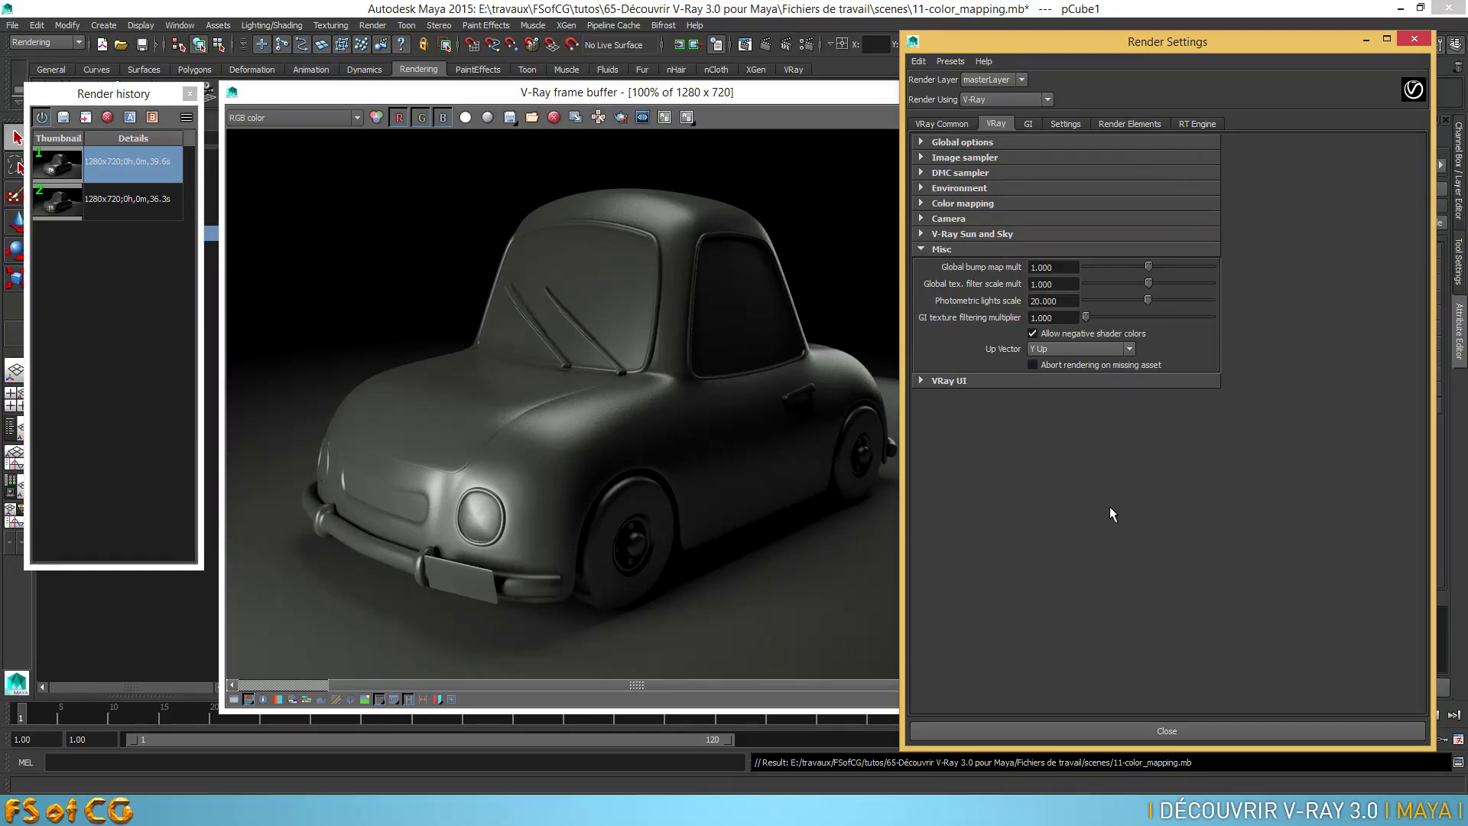
click(922, 246)
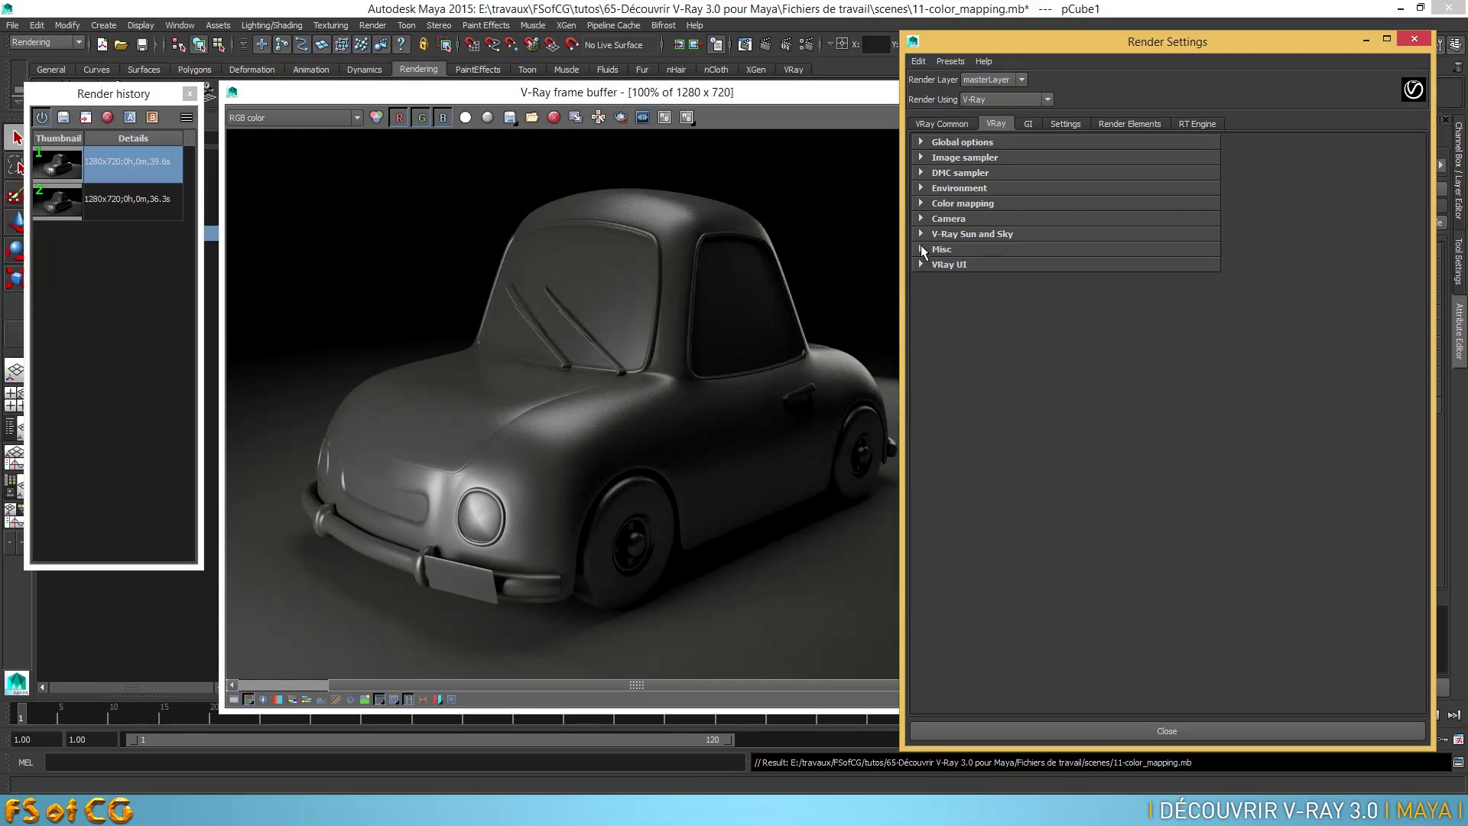
click(923, 263)
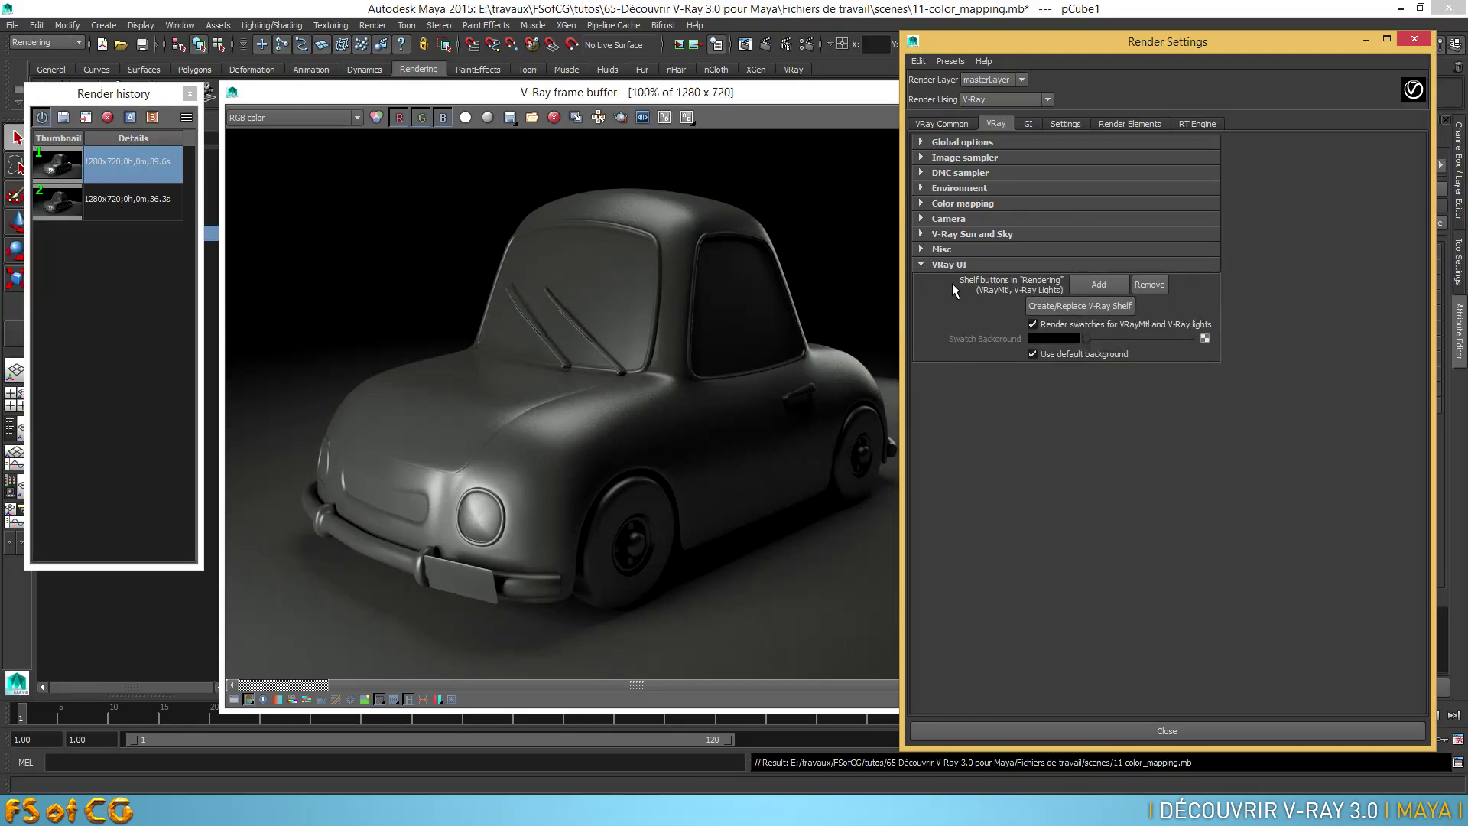
click(921, 264)
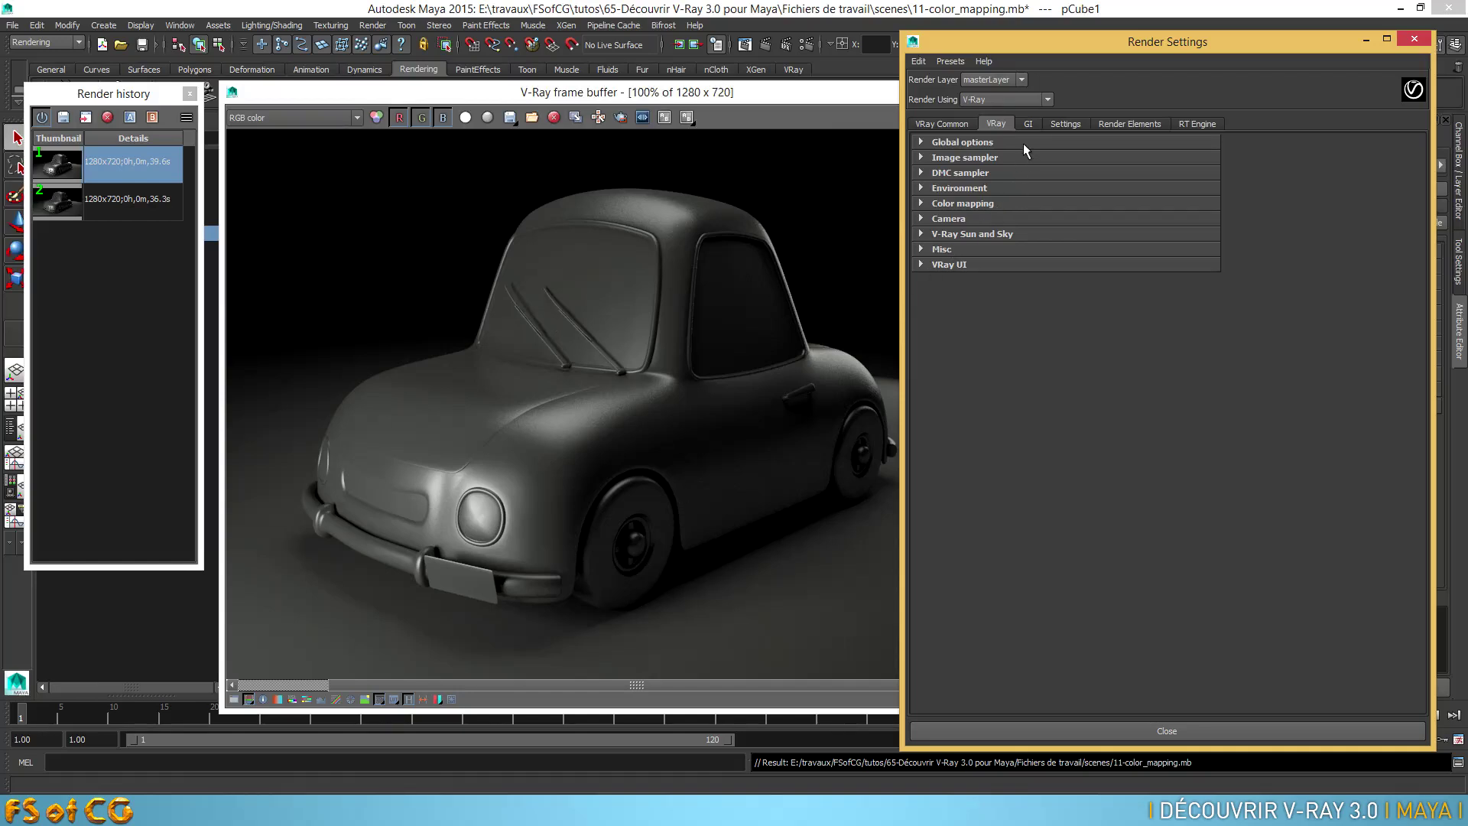
Turn on global illumination with Irradiance map for primary bounces and Light cache for secondary bounces
click(1030, 124)
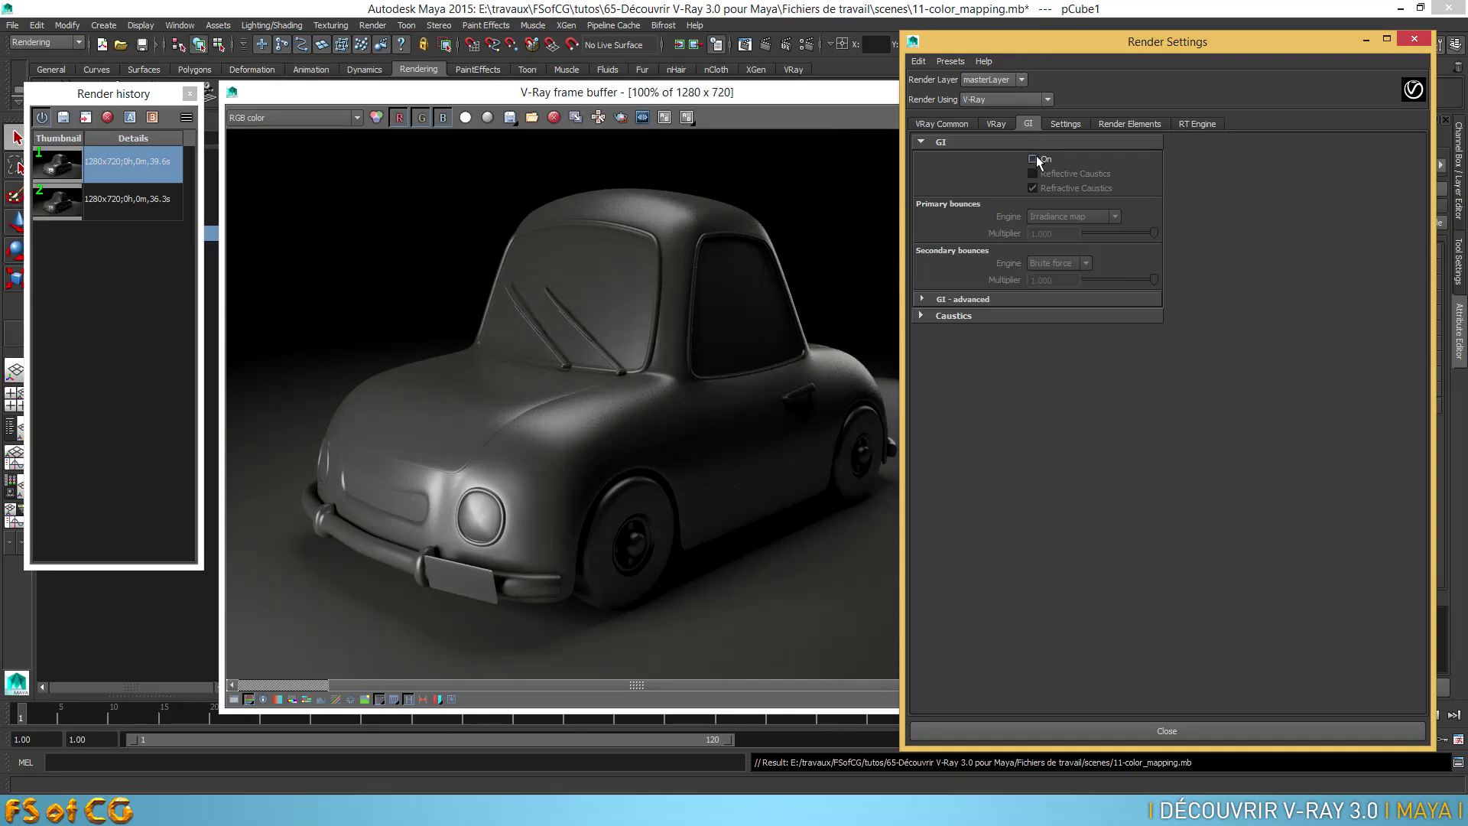
click(1032, 159)
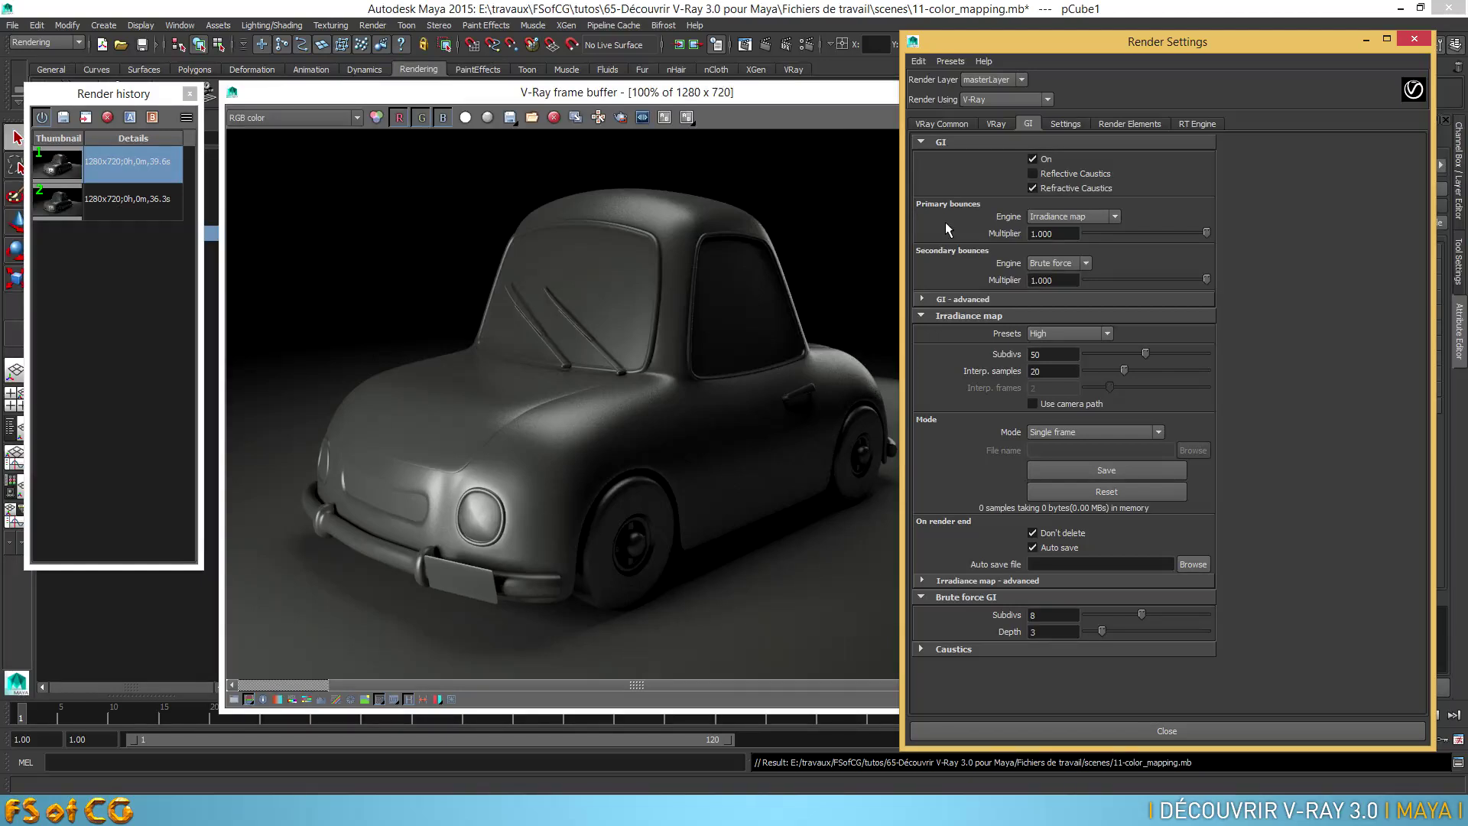
click(1116, 217)
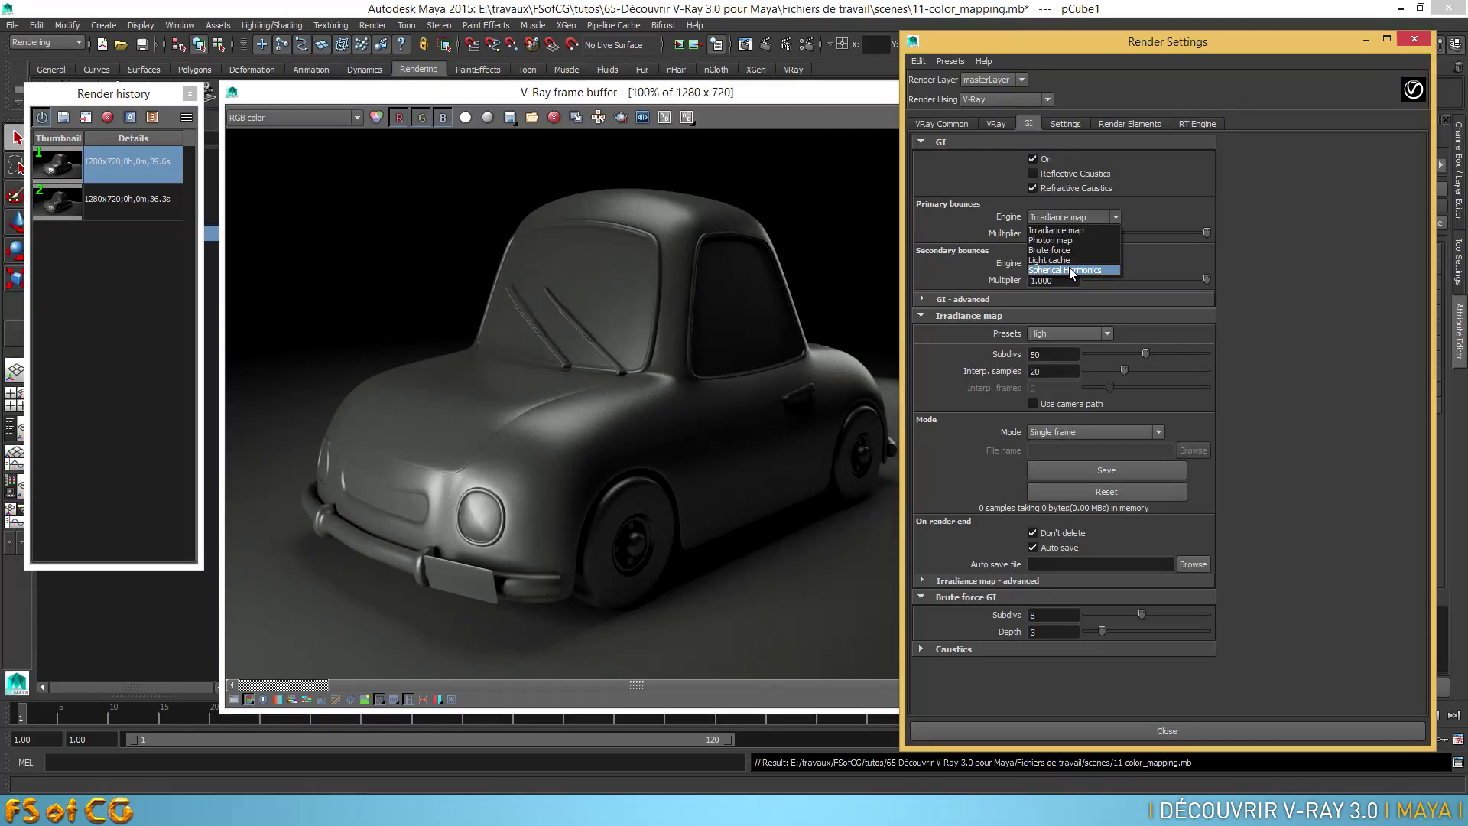
click(1092, 231)
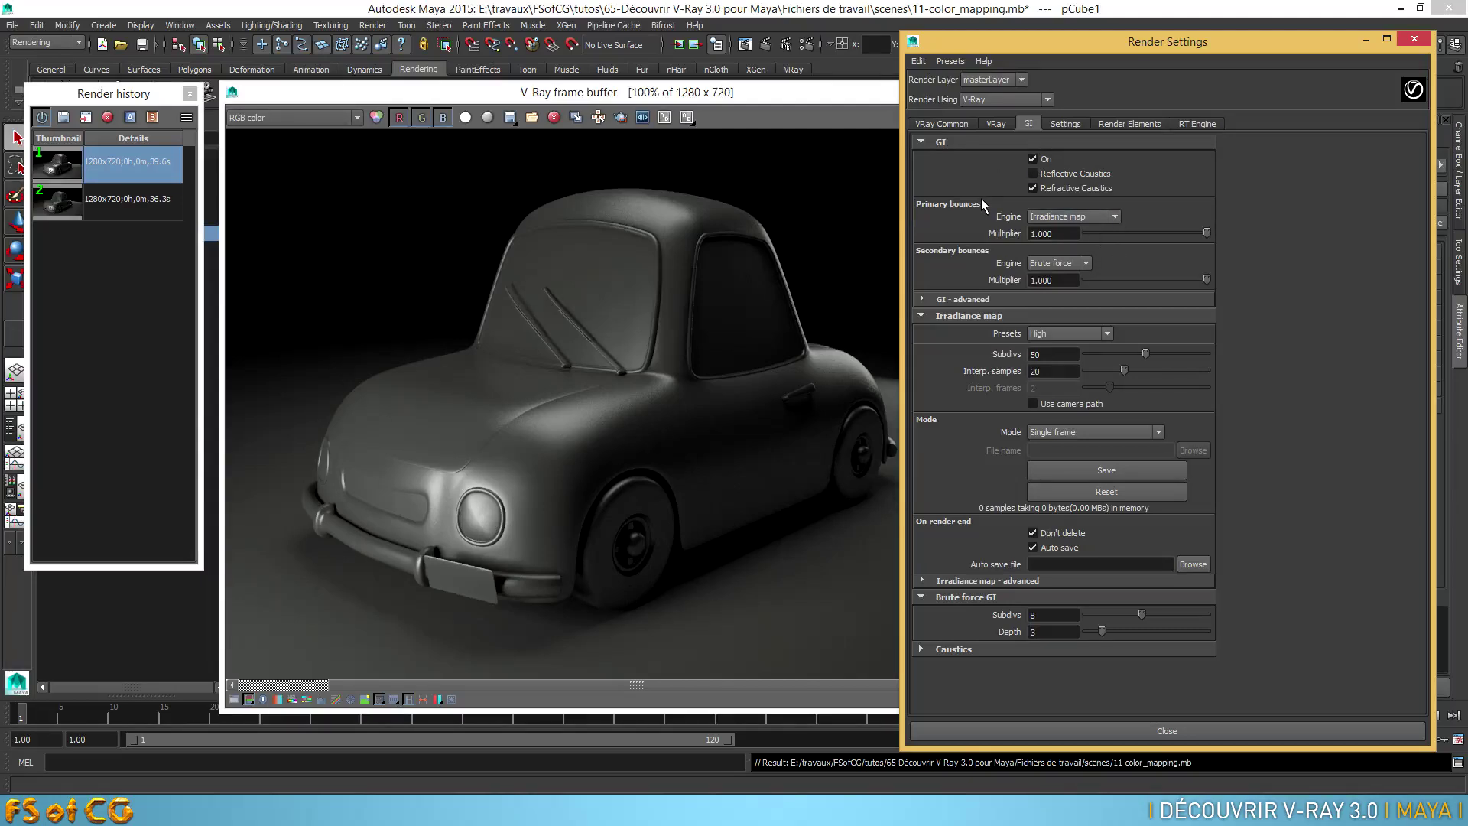
click(1072, 263)
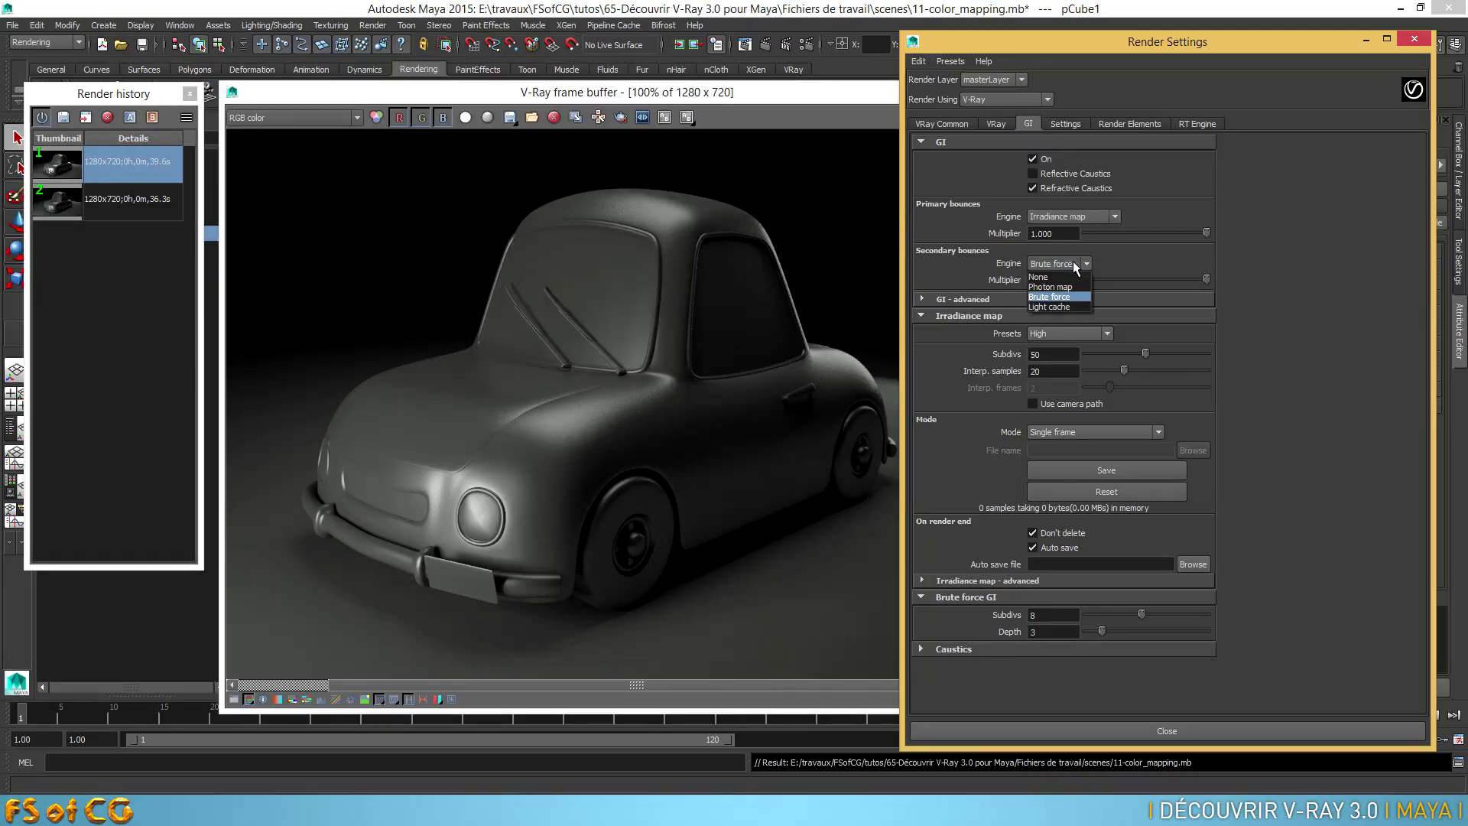
click(1071, 306)
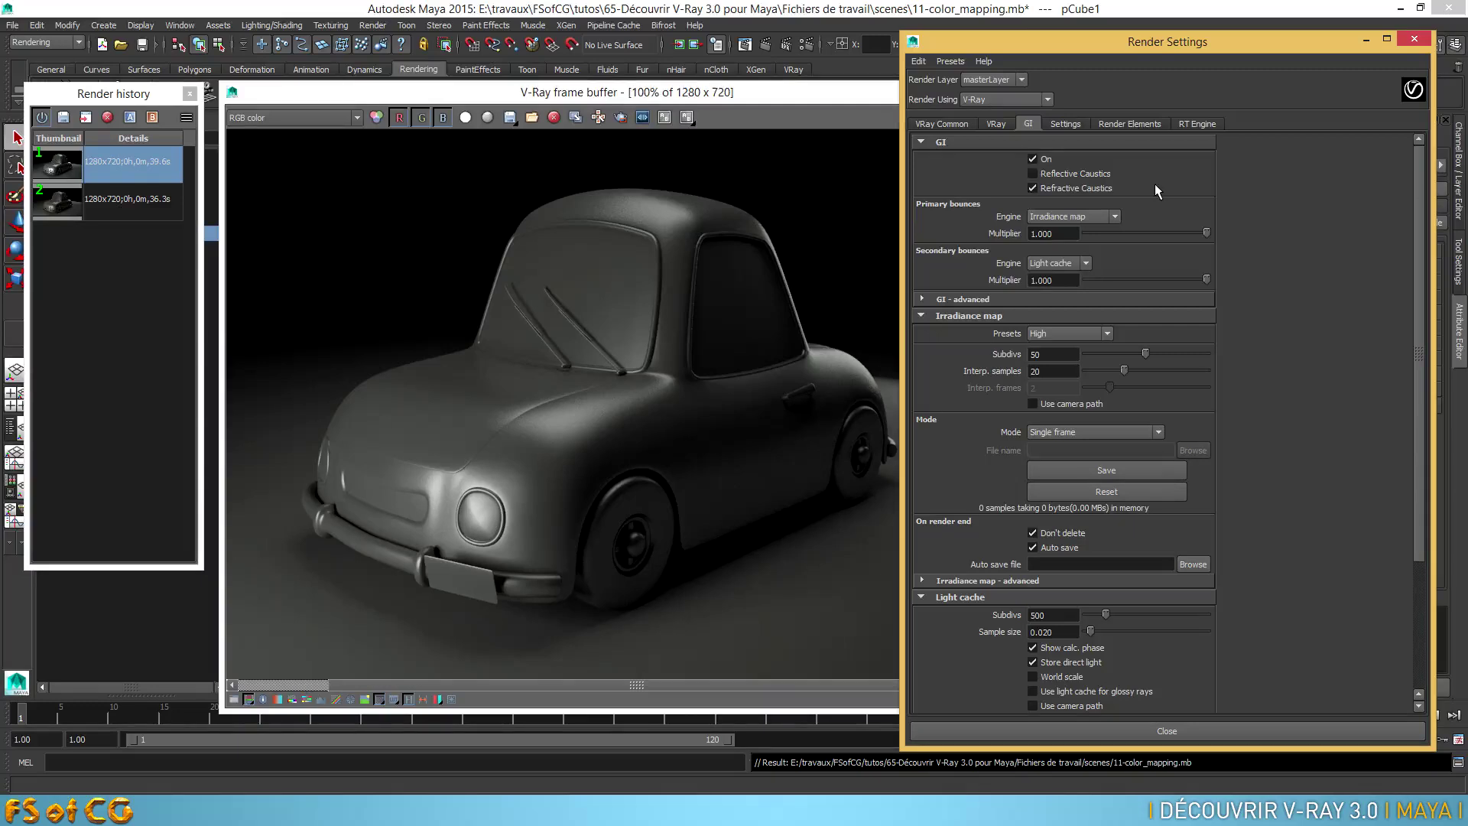
scroll(1147, 230, down, 2)
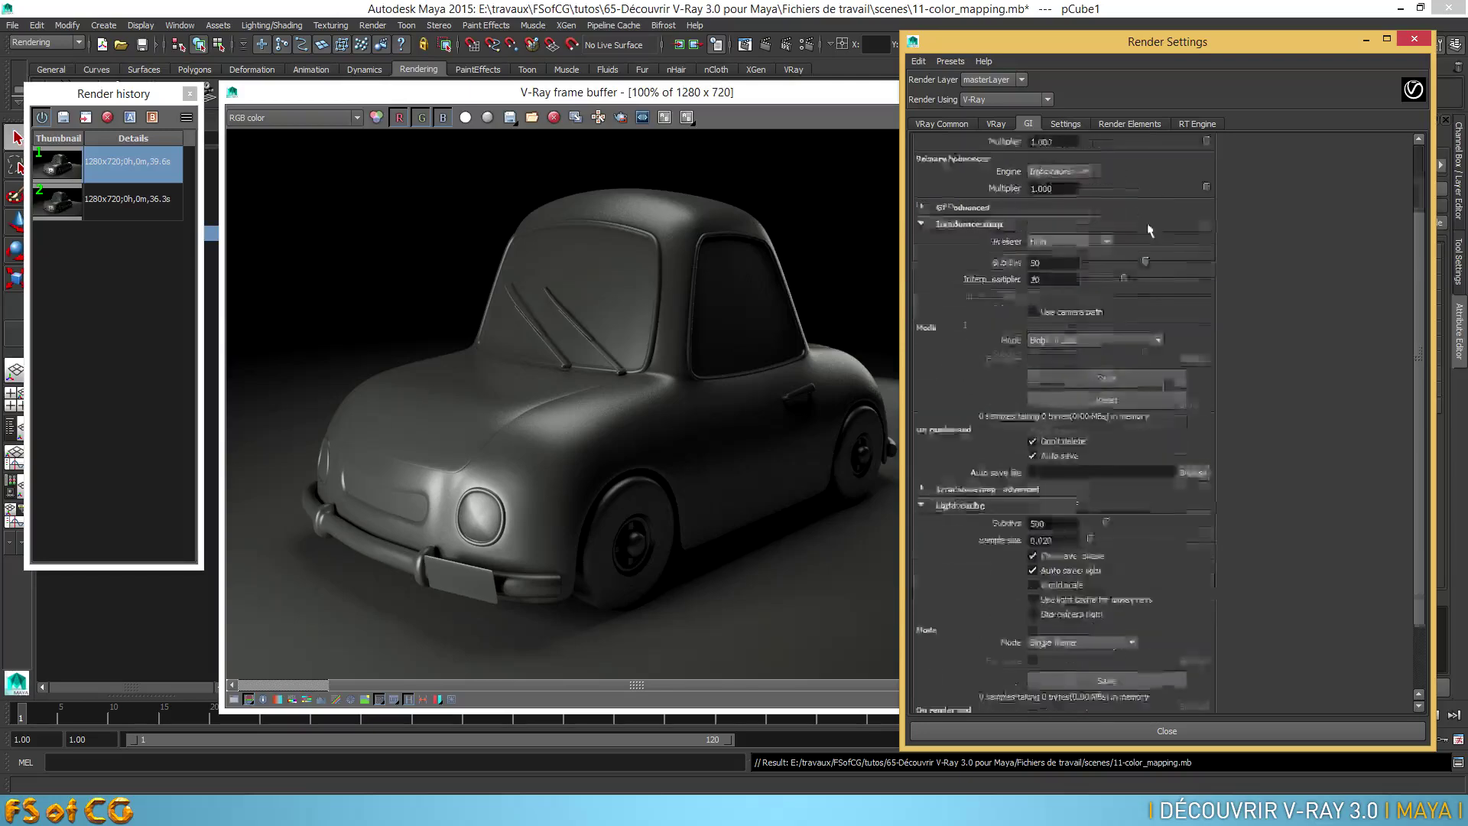
scroll(1190, 314, up, 2)
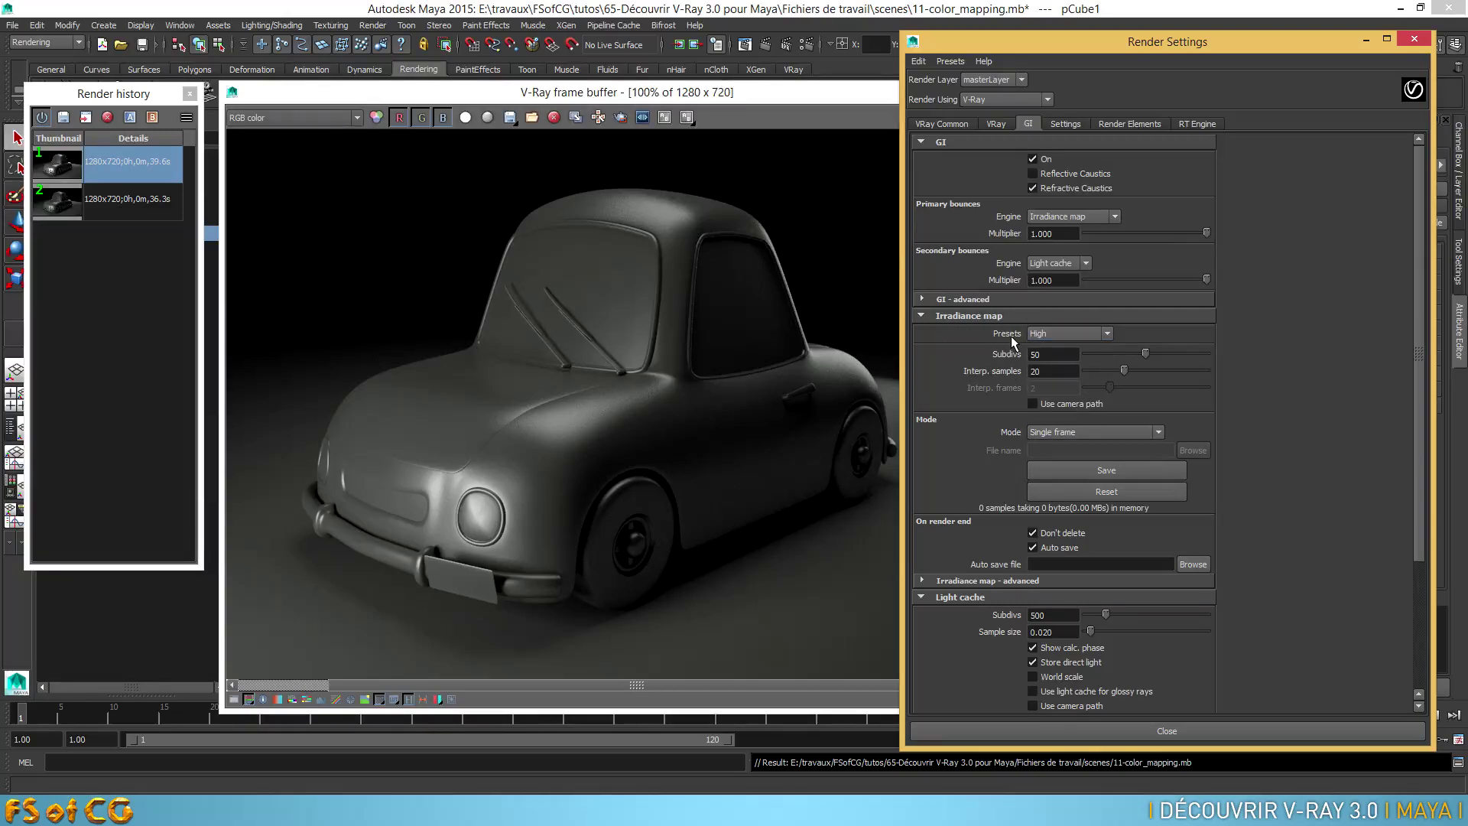
Try the Custom and Very low presets for the irradiance map
click(1107, 334)
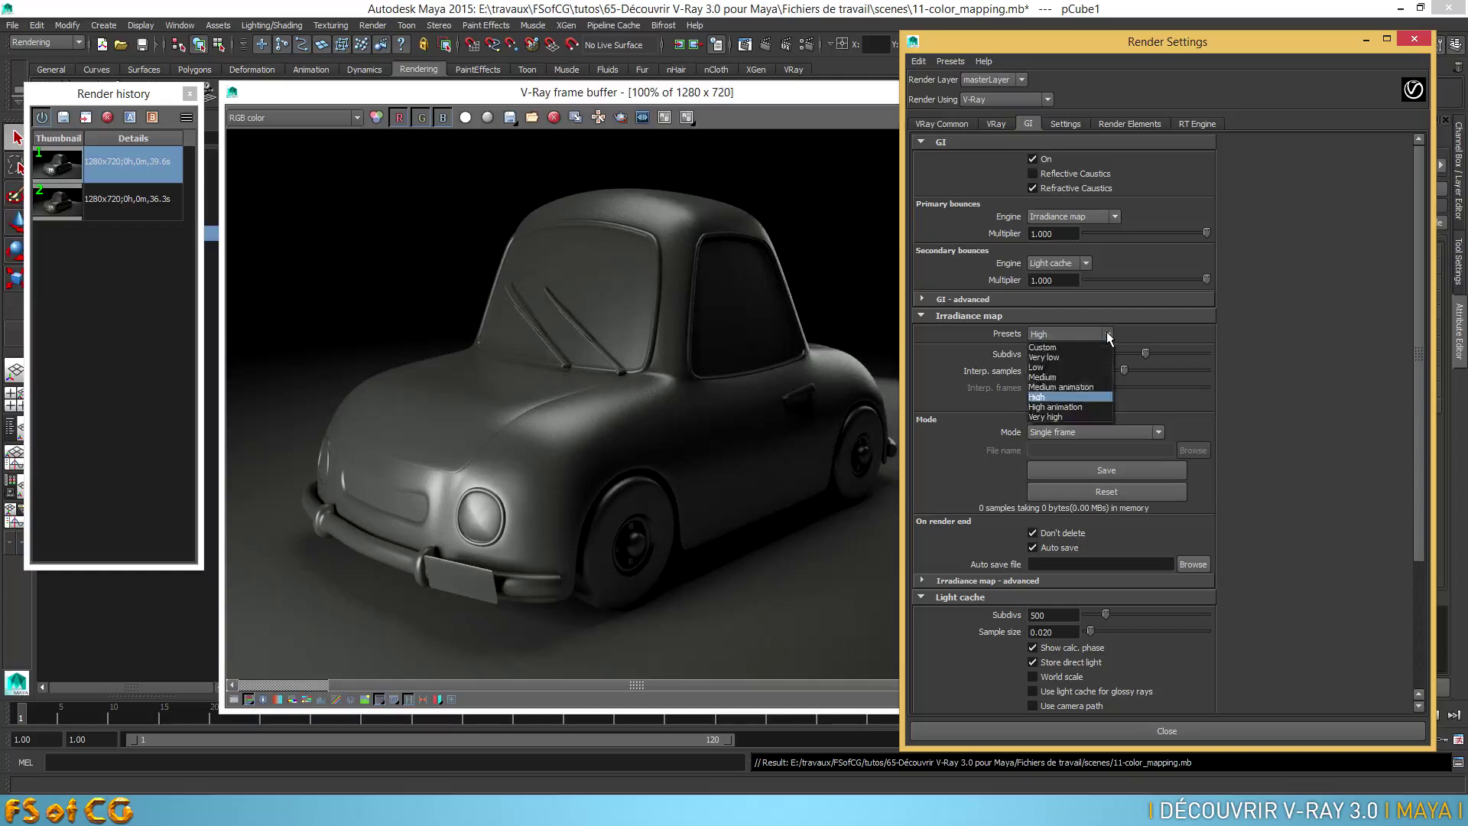
click(1067, 347)
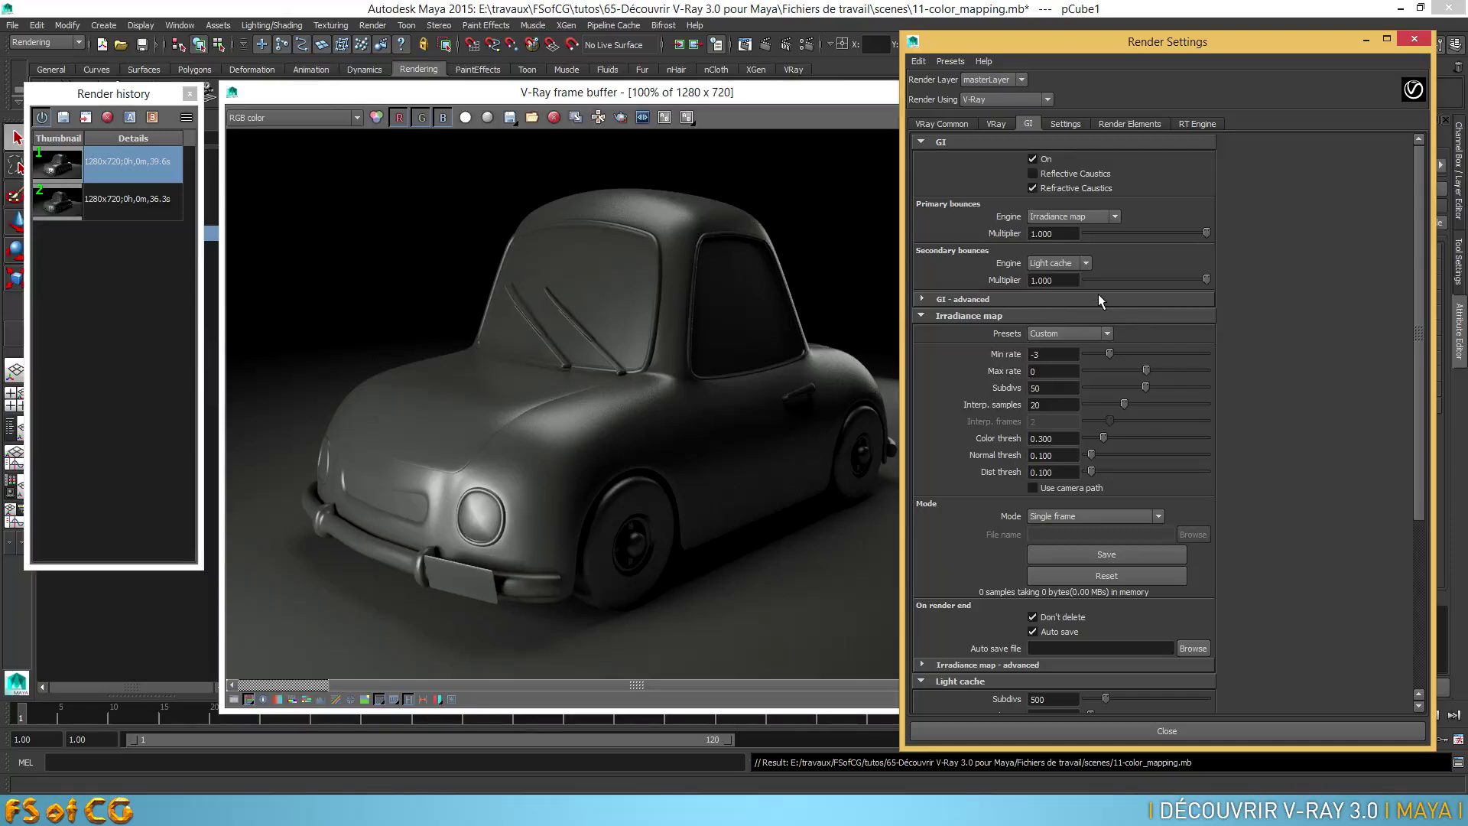
click(1078, 334)
click(1066, 351)
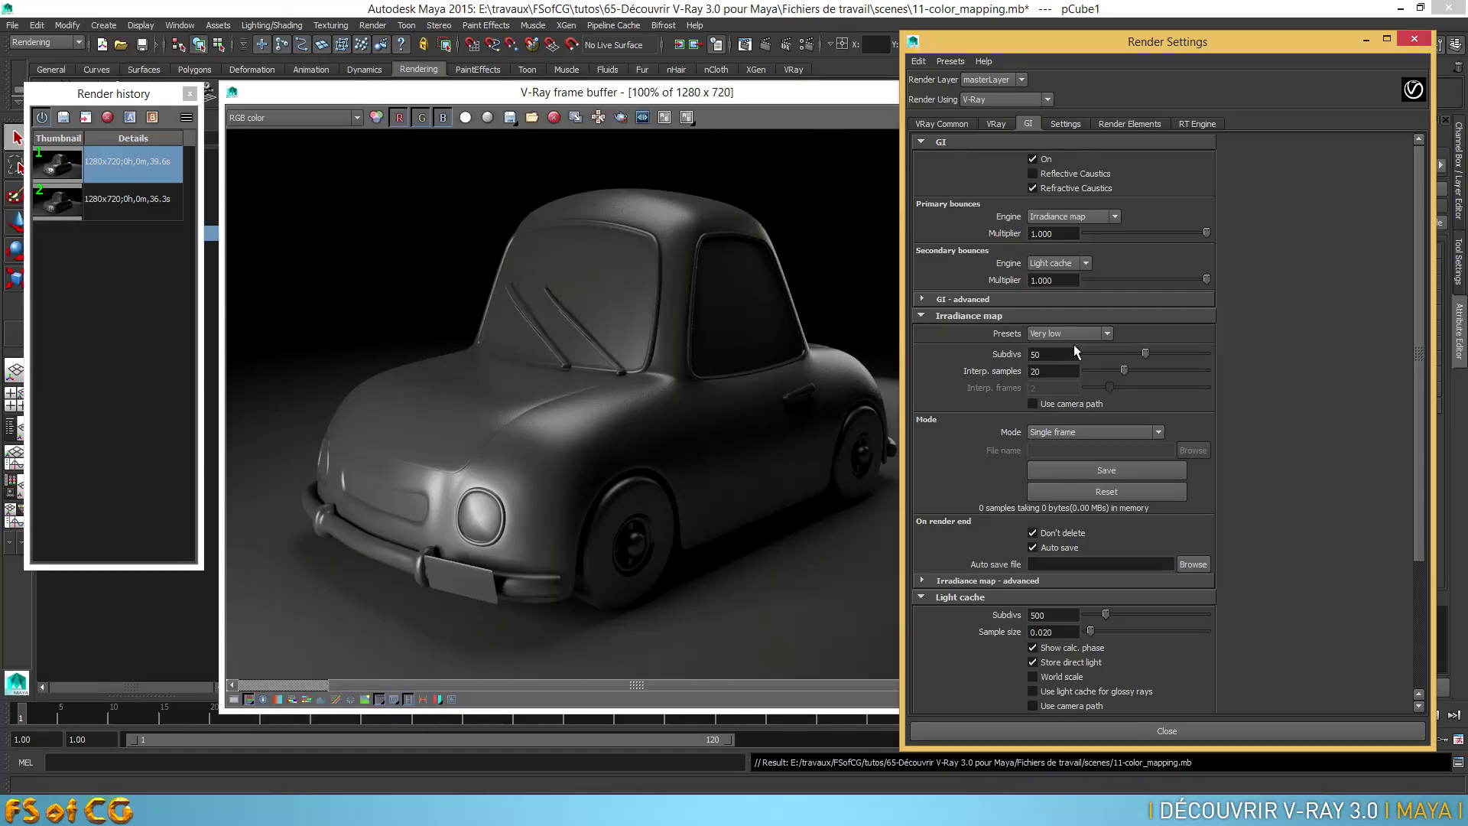
Set the irradiance map preset to Low and keep its mode at Single frame
click(1087, 336)
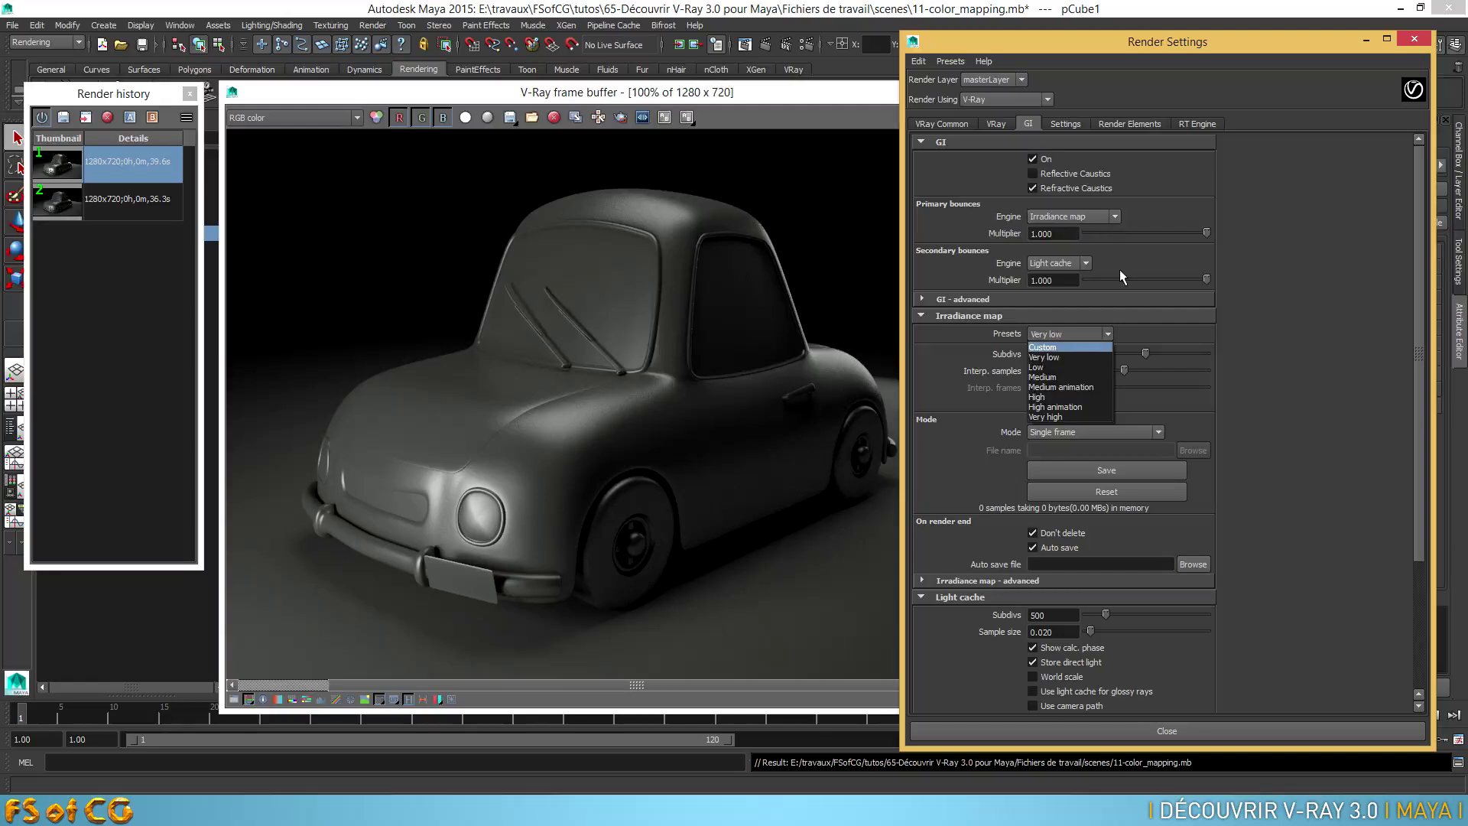
click(1049, 370)
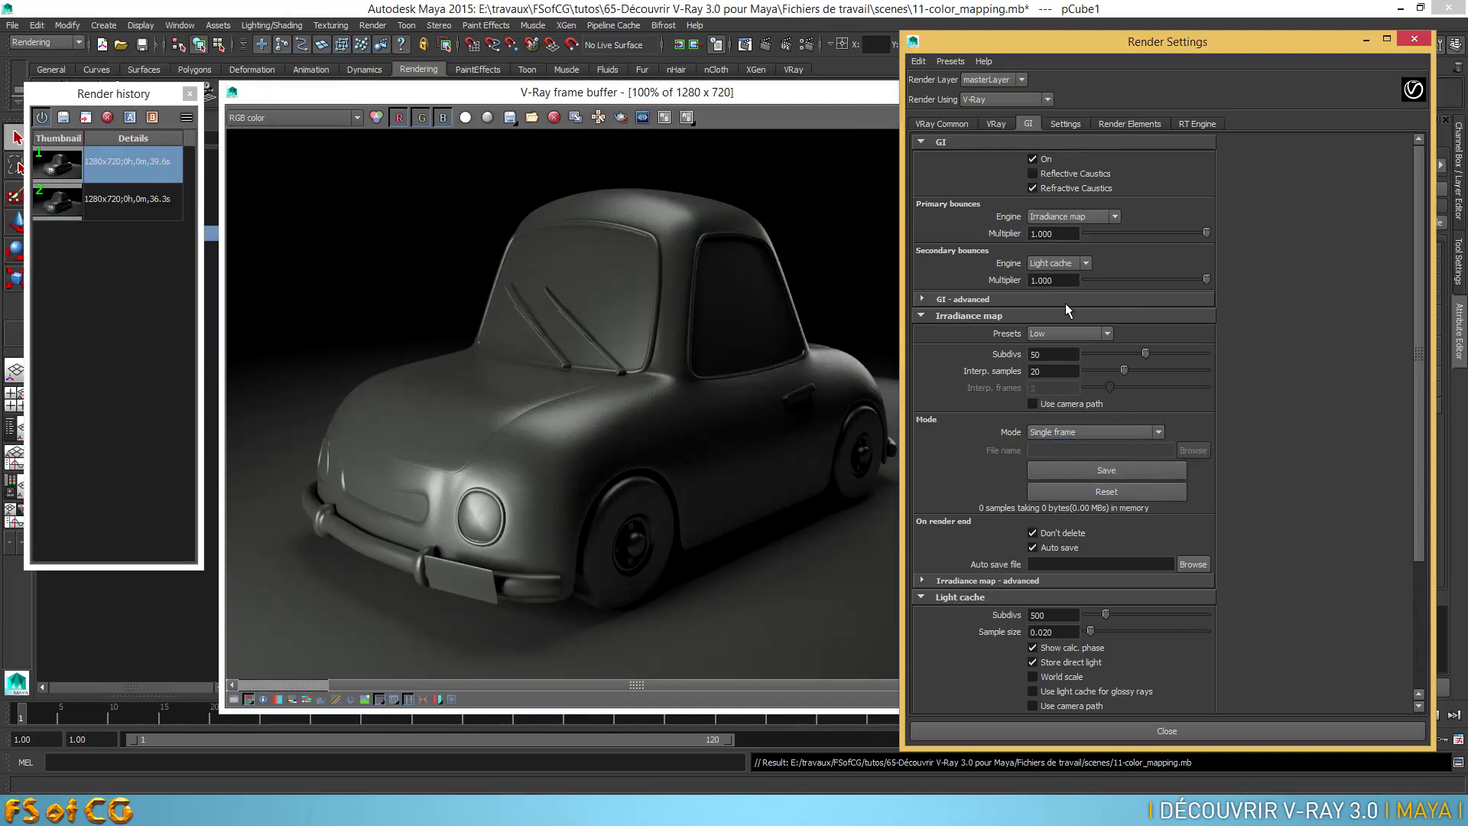
click(1158, 433)
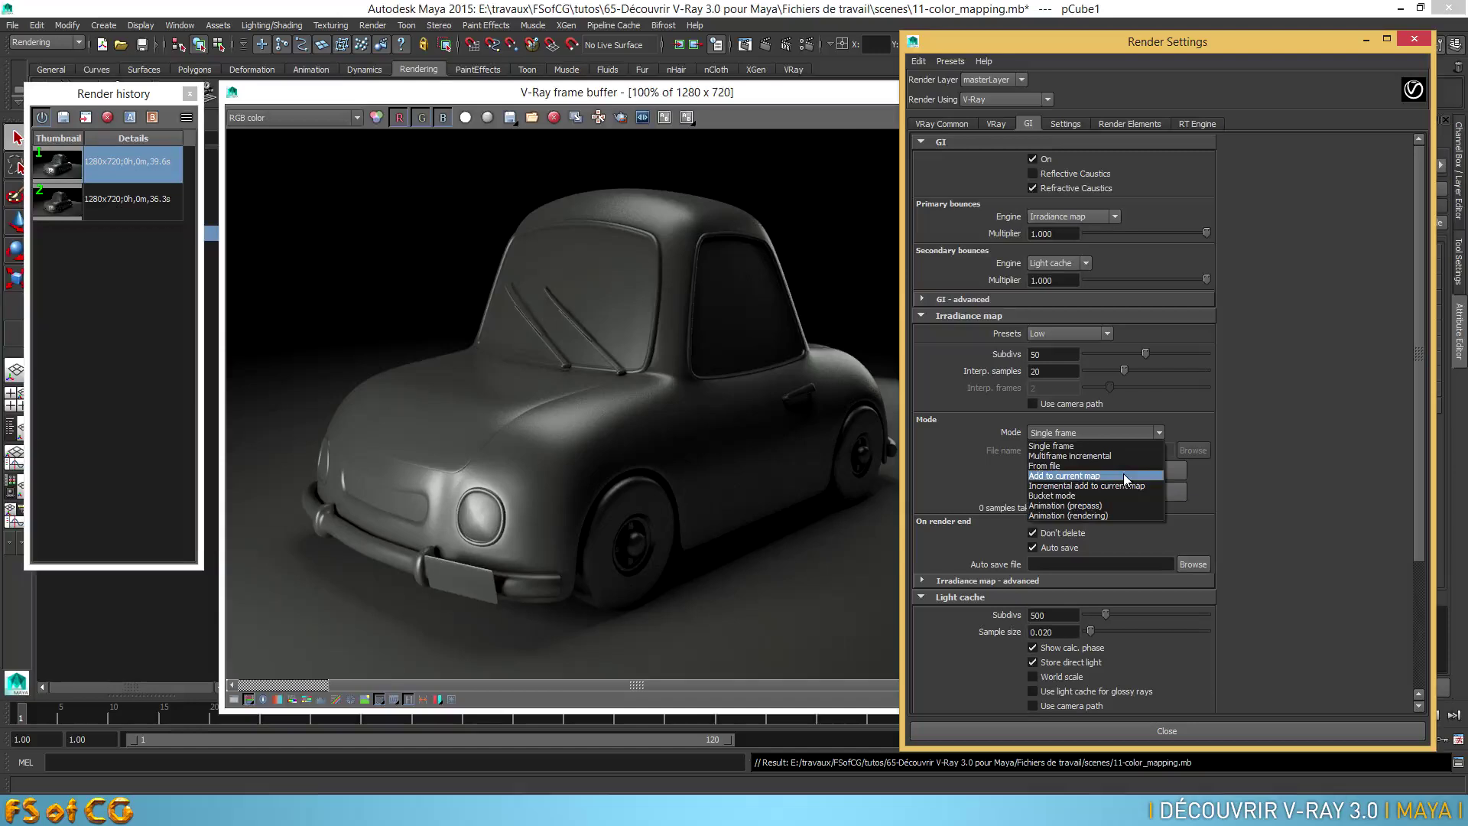
click(1093, 447)
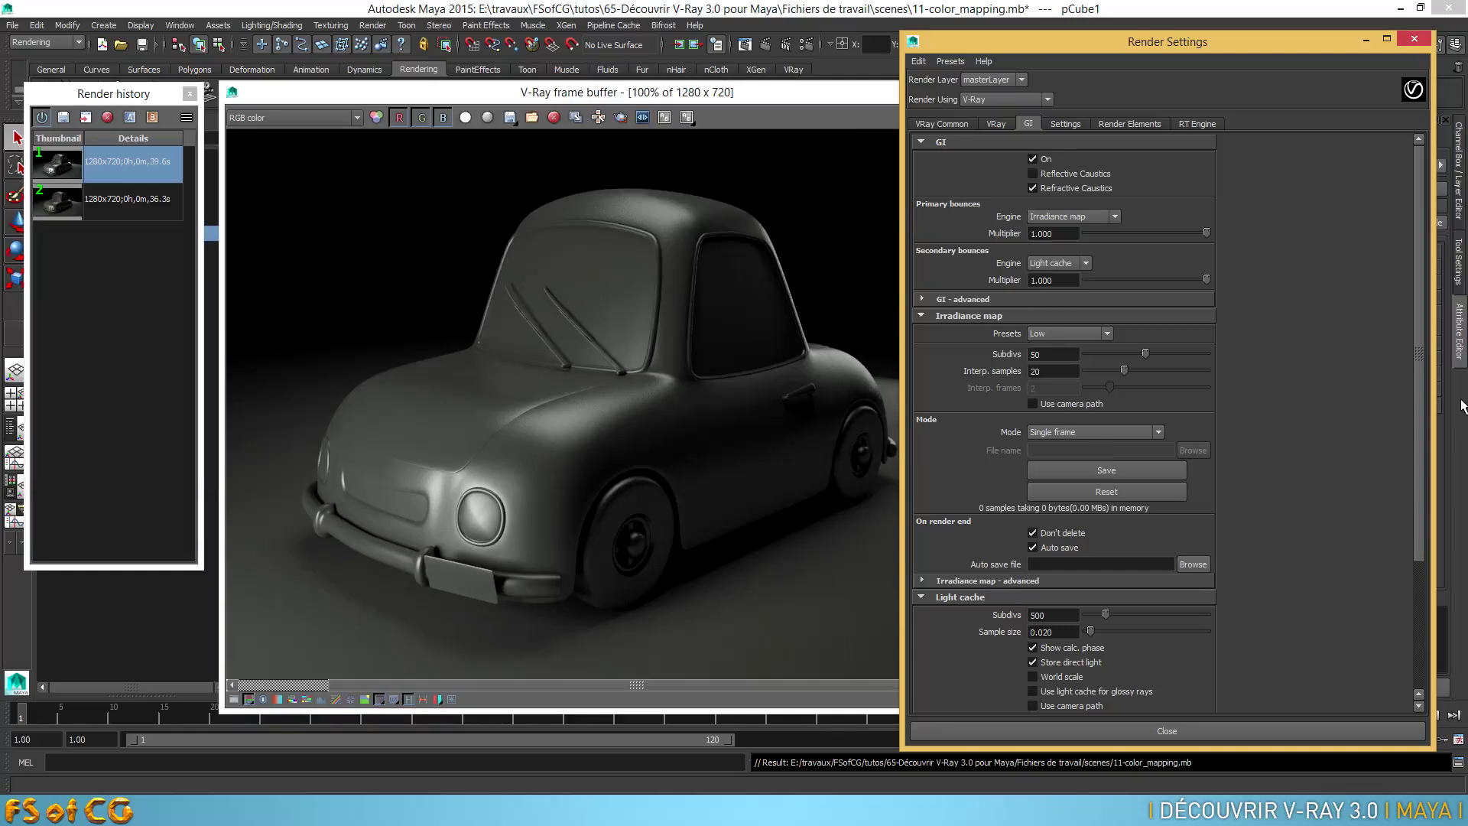
scroll(1352, 572, down, 5)
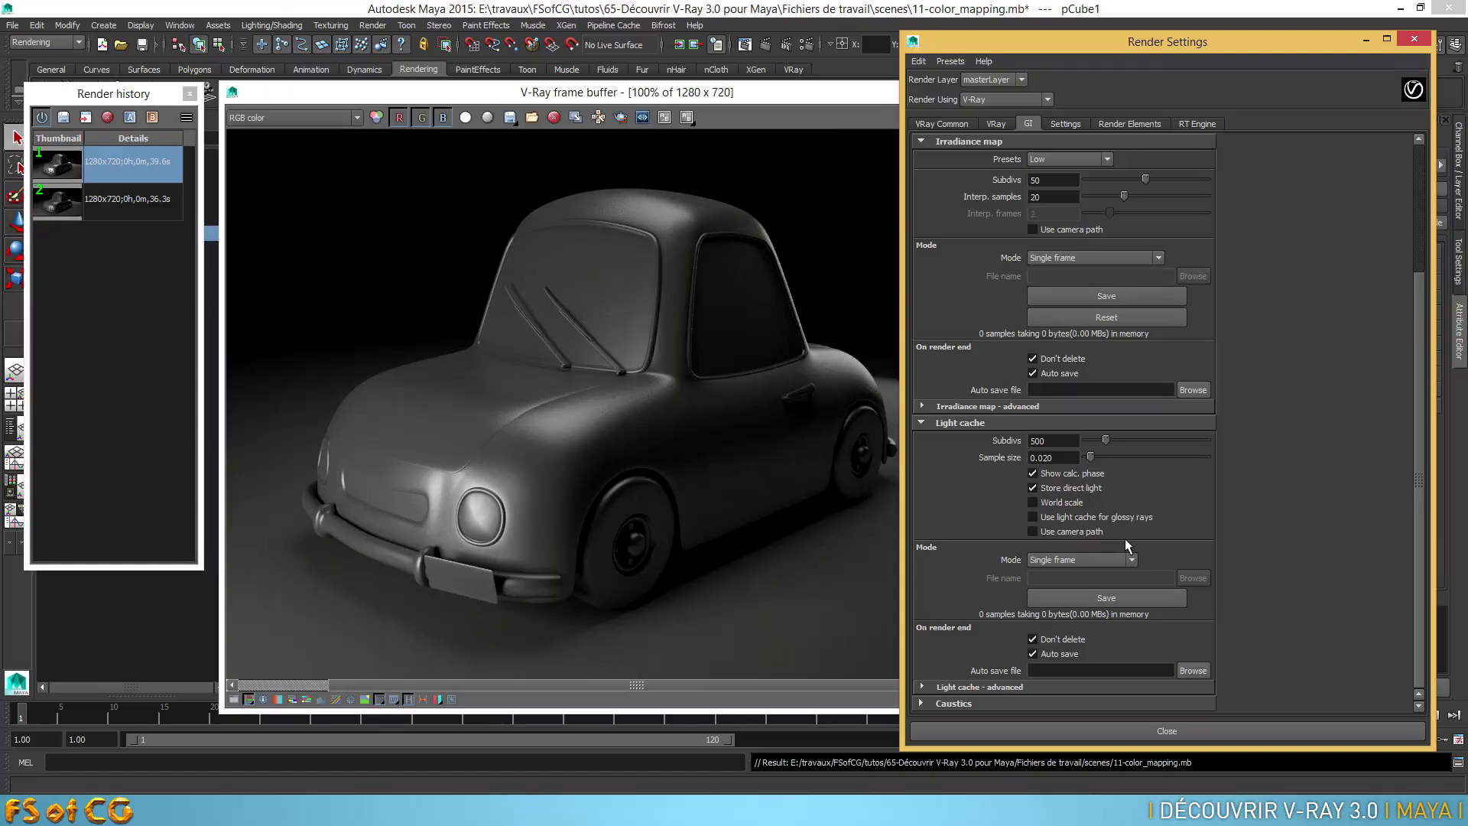
Delete the second render from the render history and select the remaining one
click(820, 95)
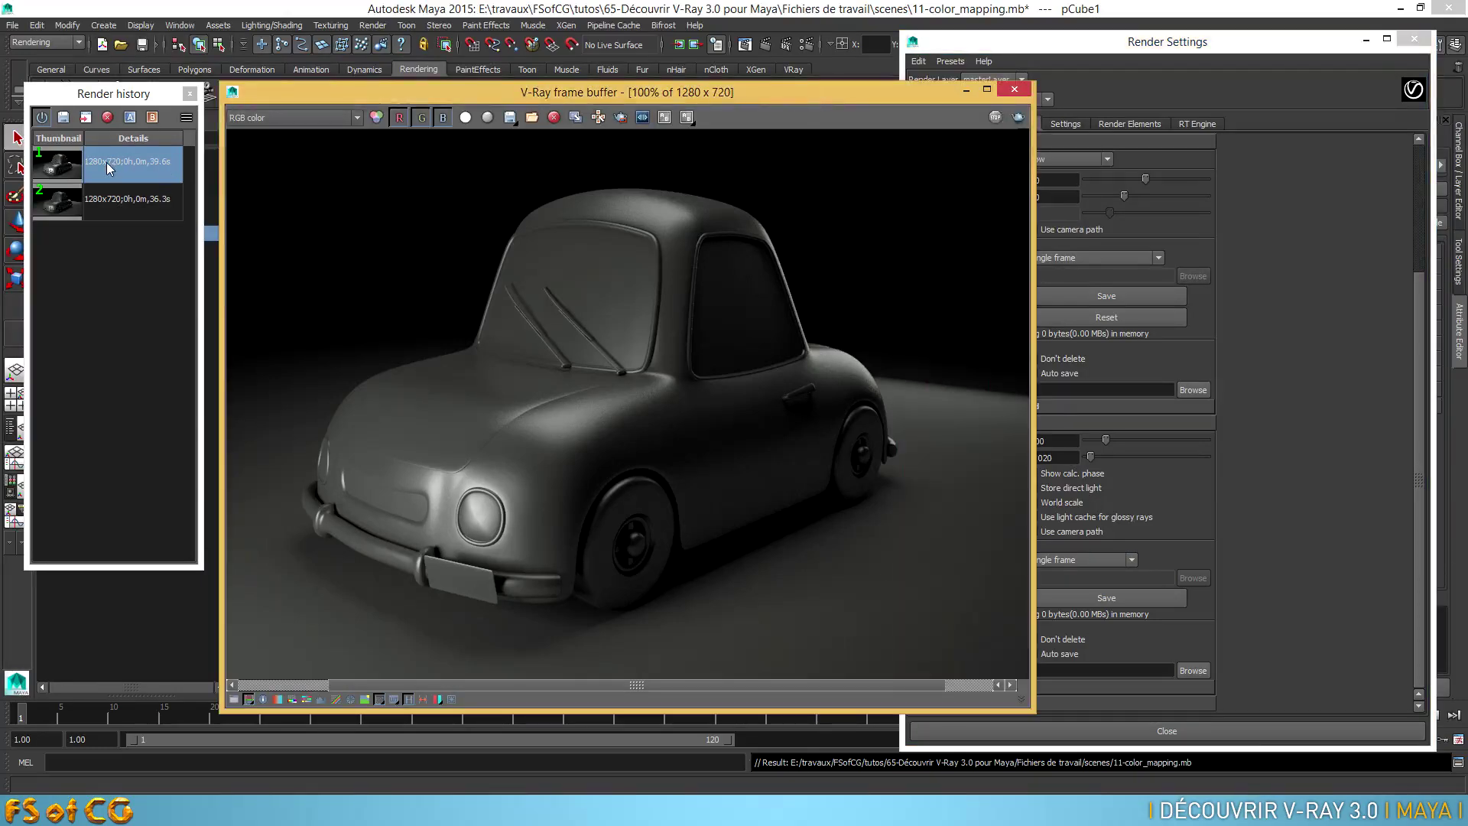
click(130, 196)
click(108, 118)
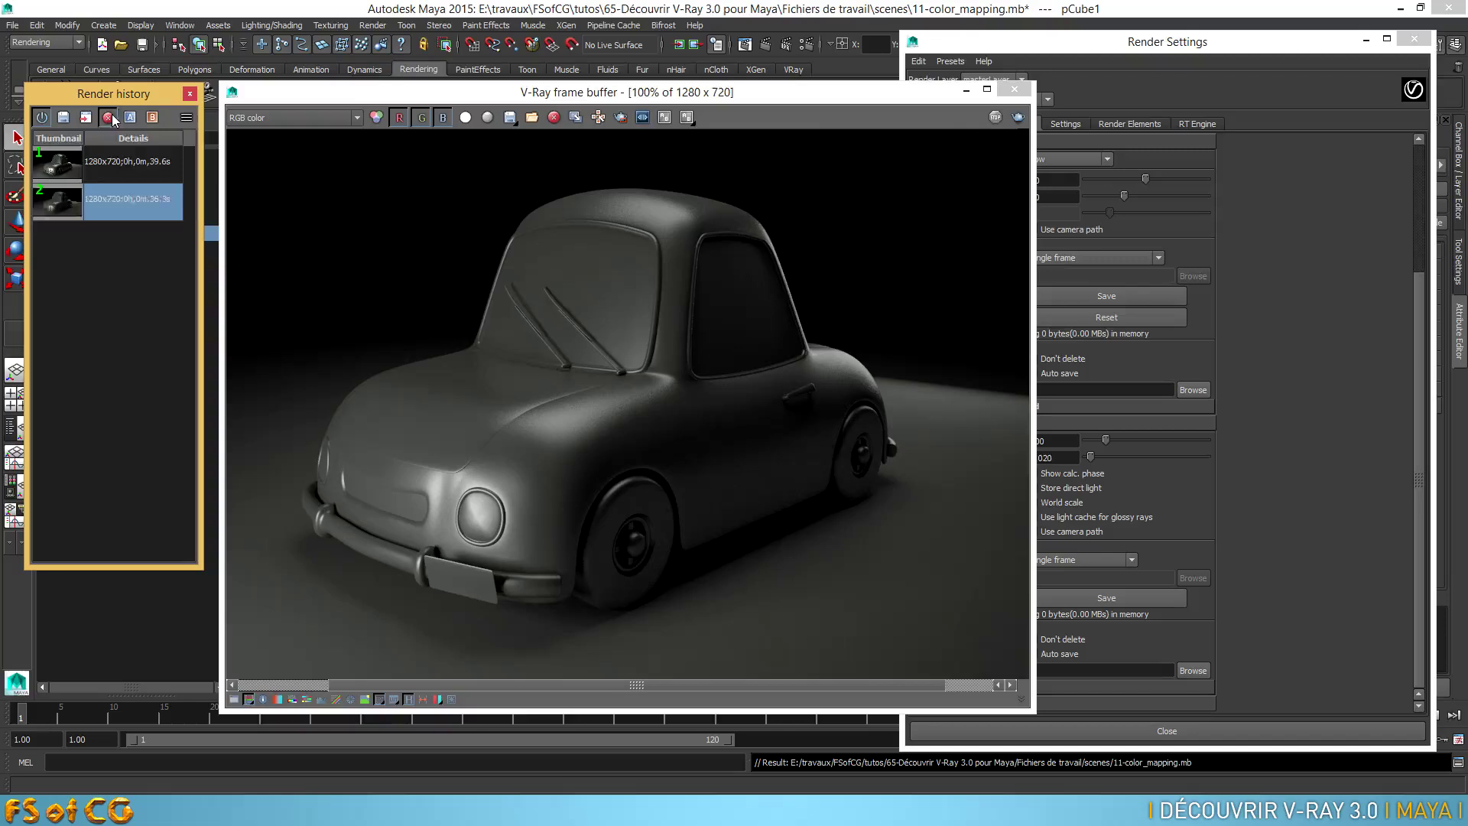
click(121, 158)
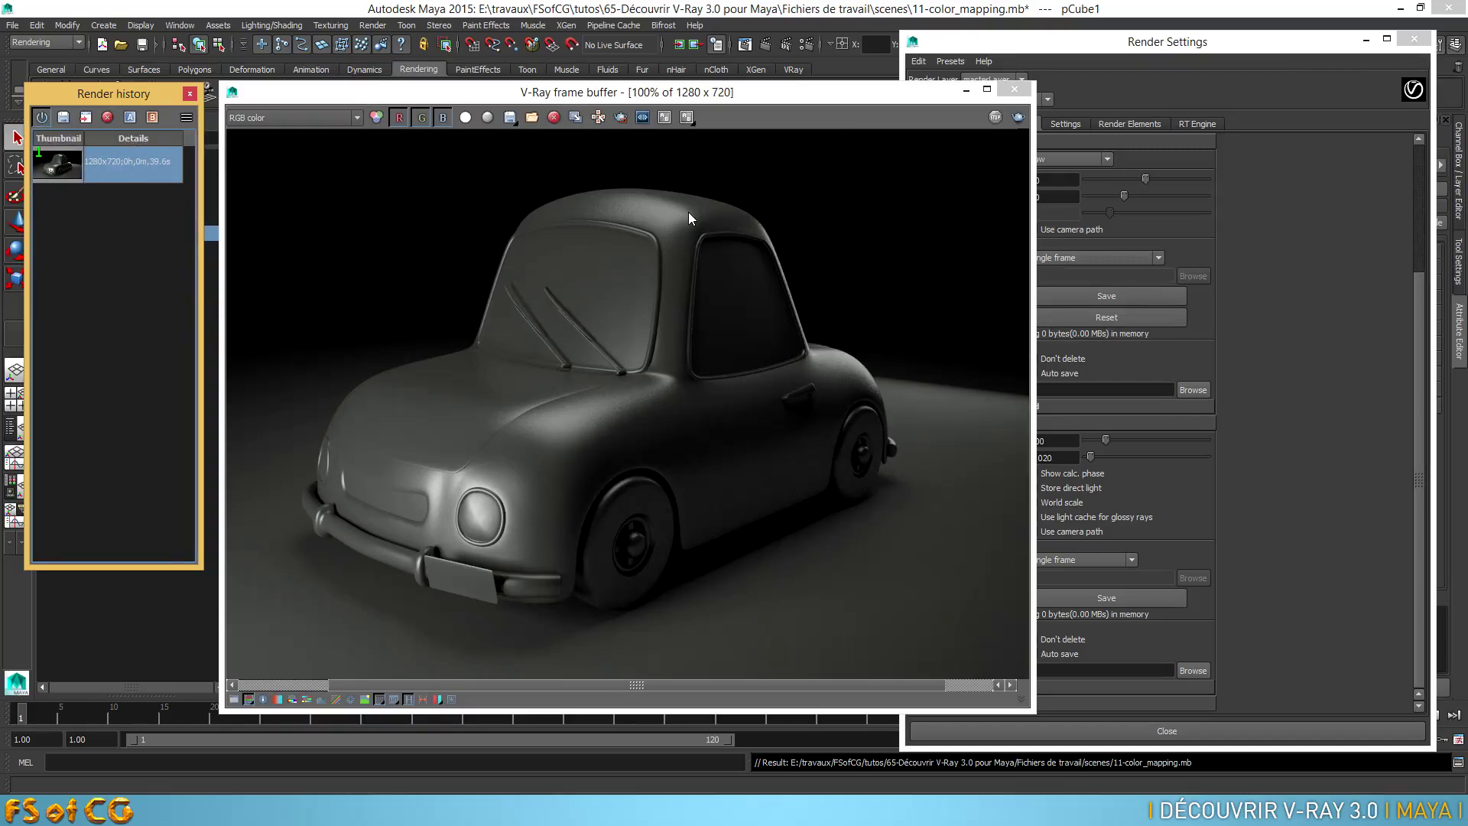
Shift the render settings and frame buffer windows aside and render the car with global illumination
click(1080, 61)
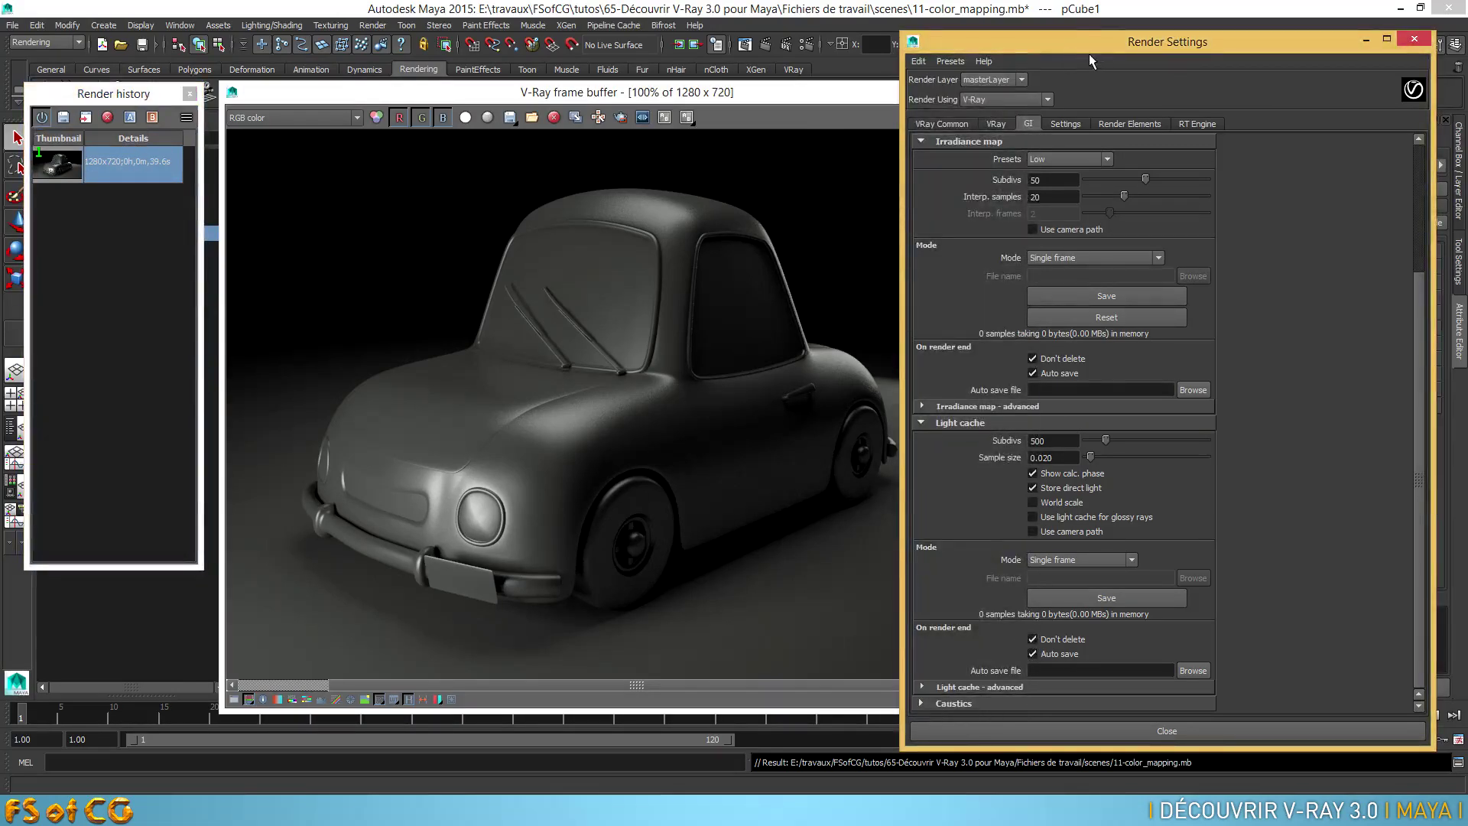
drag(1089, 55, 1132, 62)
click(866, 99)
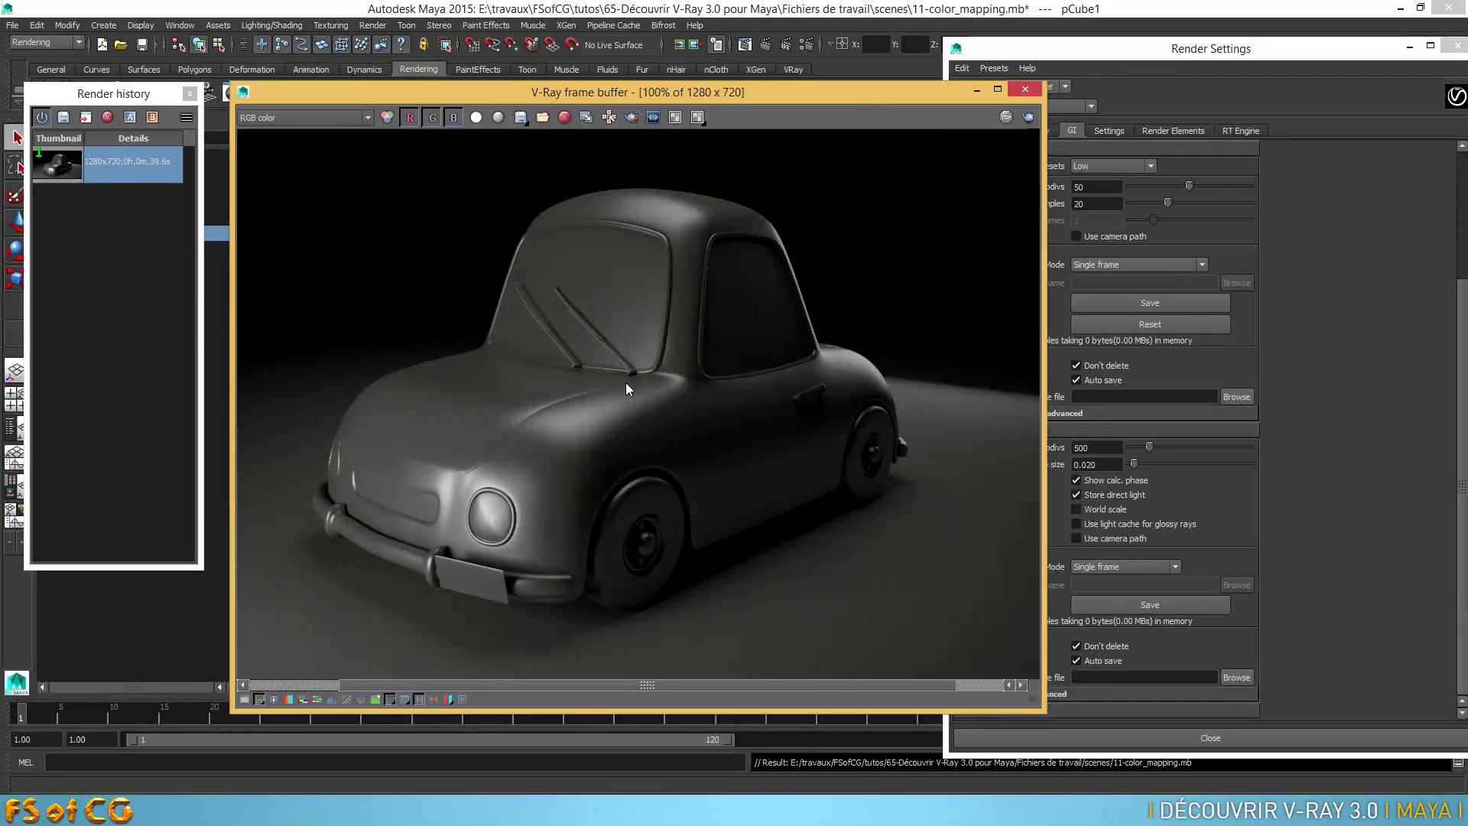
click(1029, 117)
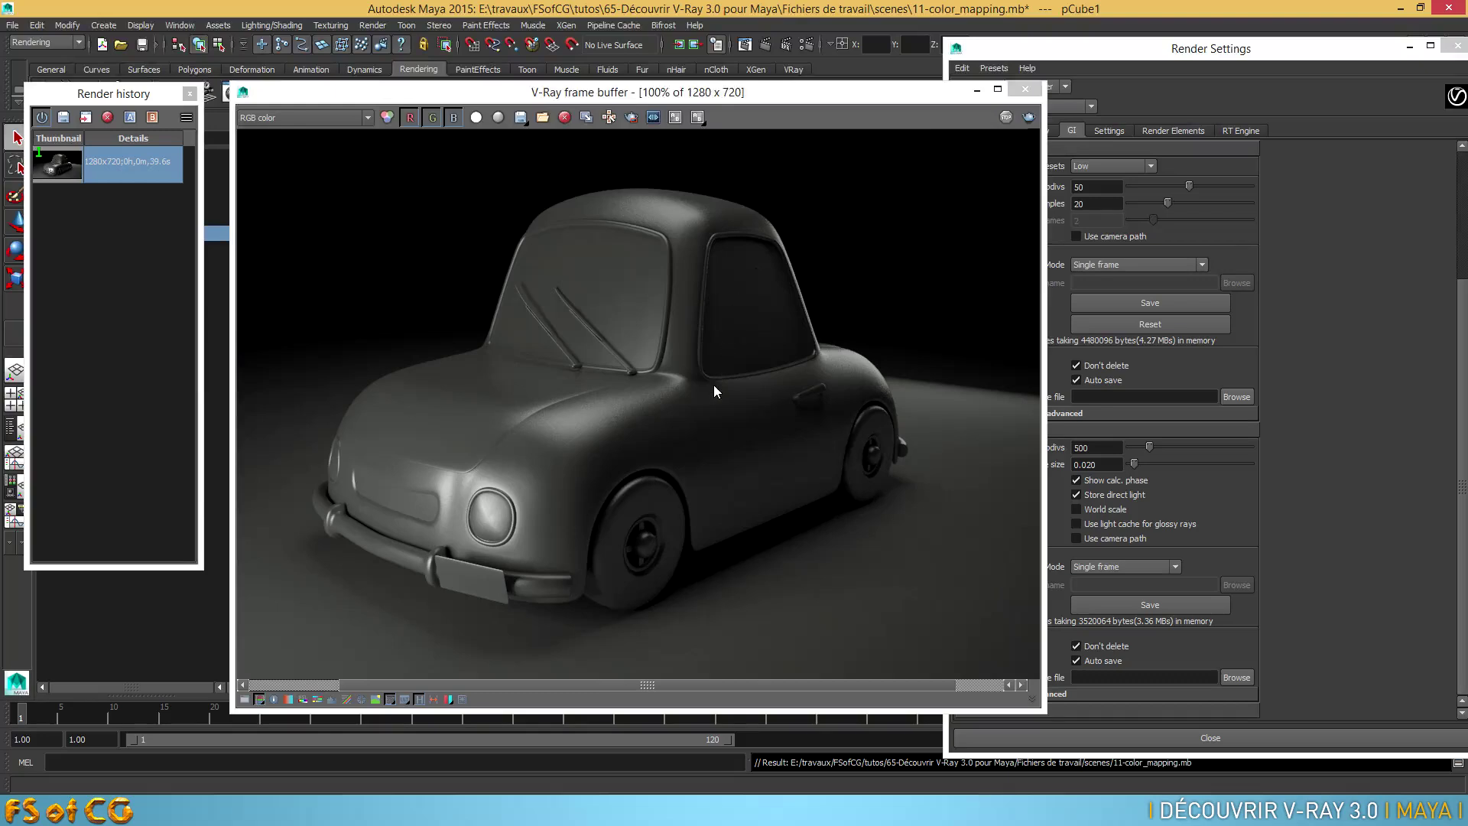
Save the new render to the history and set up an A/B comparison with the previous render as A and the new one as B
click(64, 118)
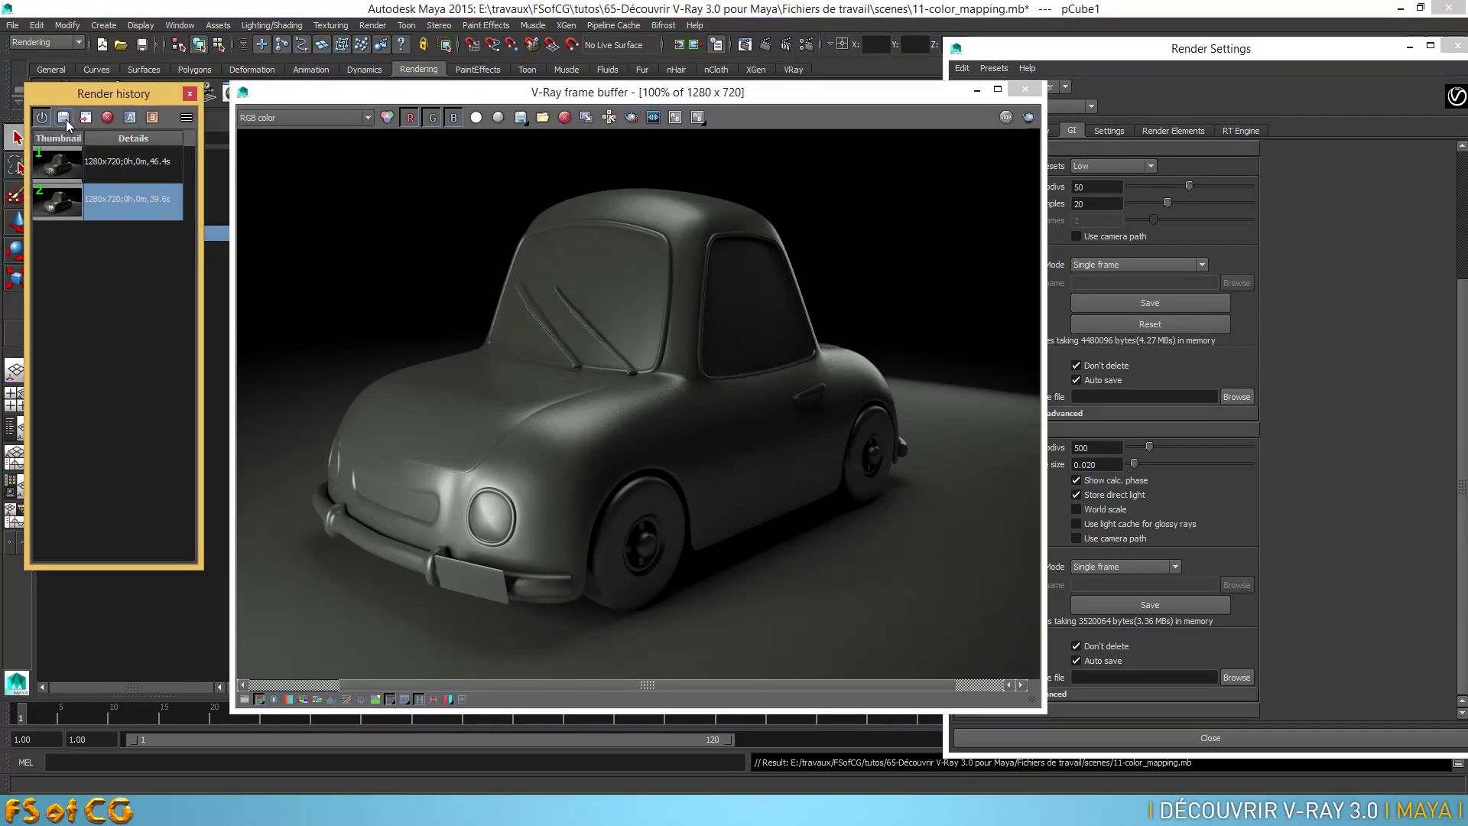
click(105, 172)
click(151, 118)
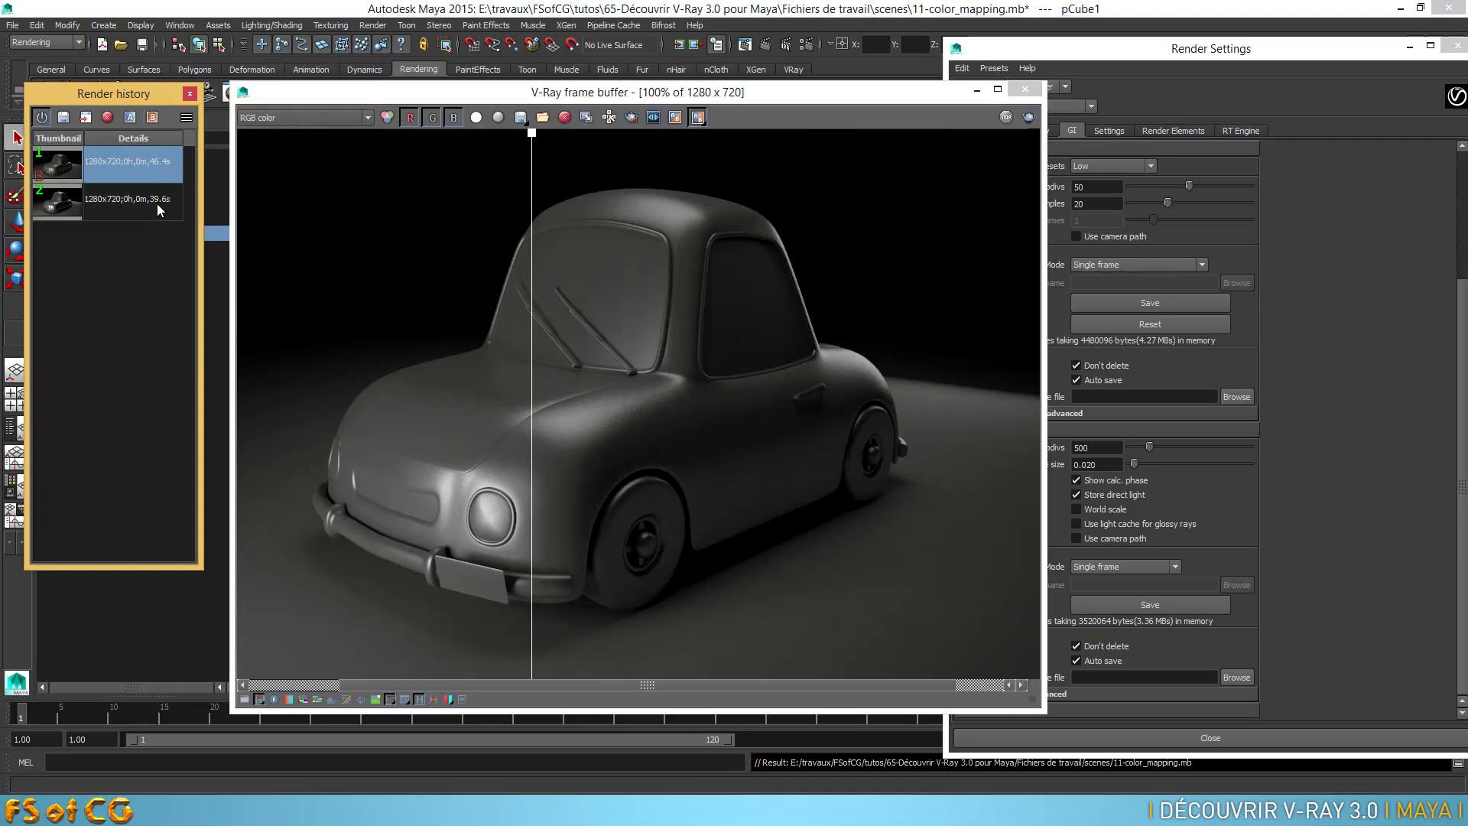
click(158, 202)
click(129, 119)
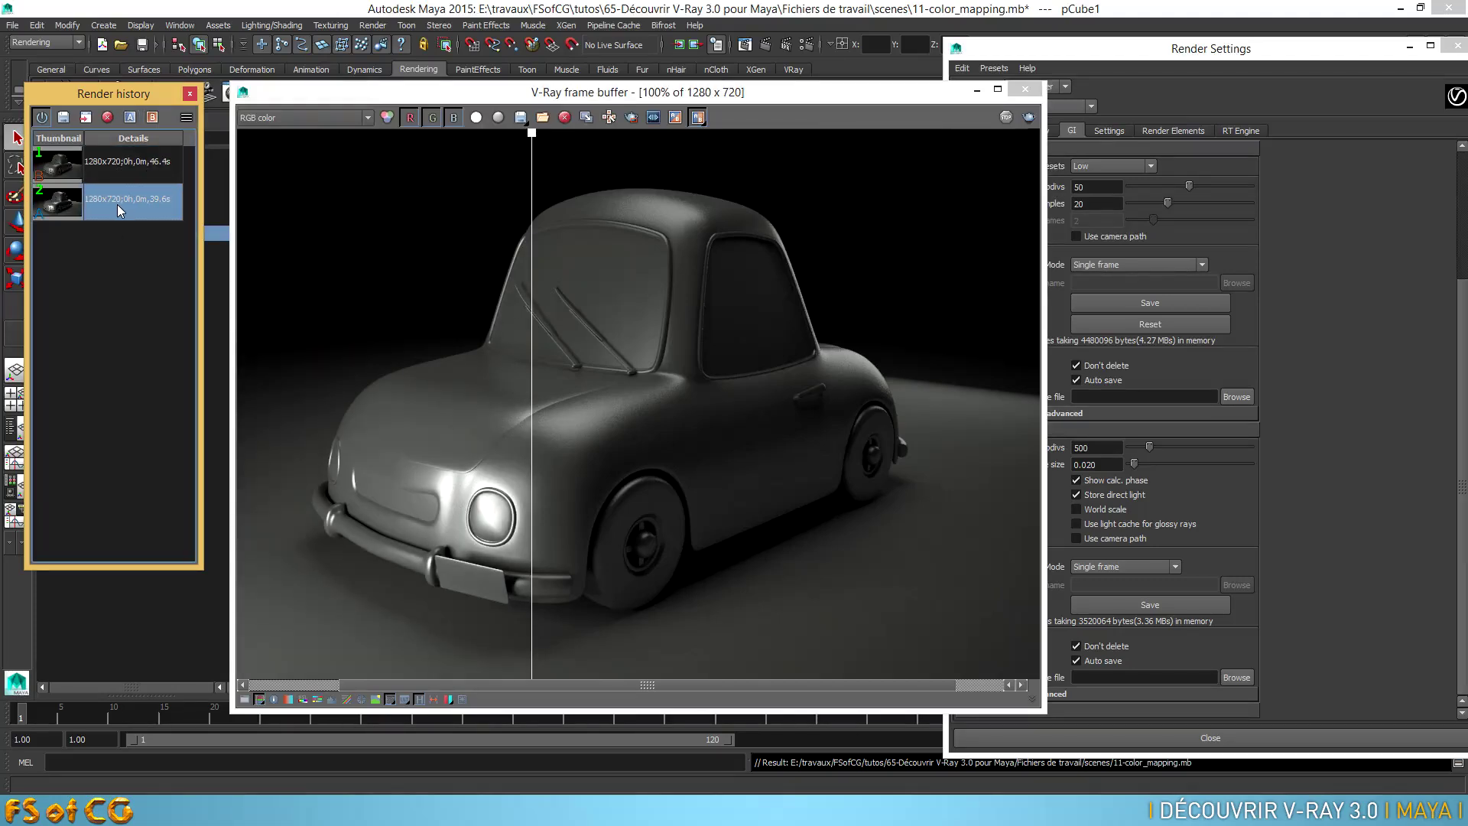
click(153, 169)
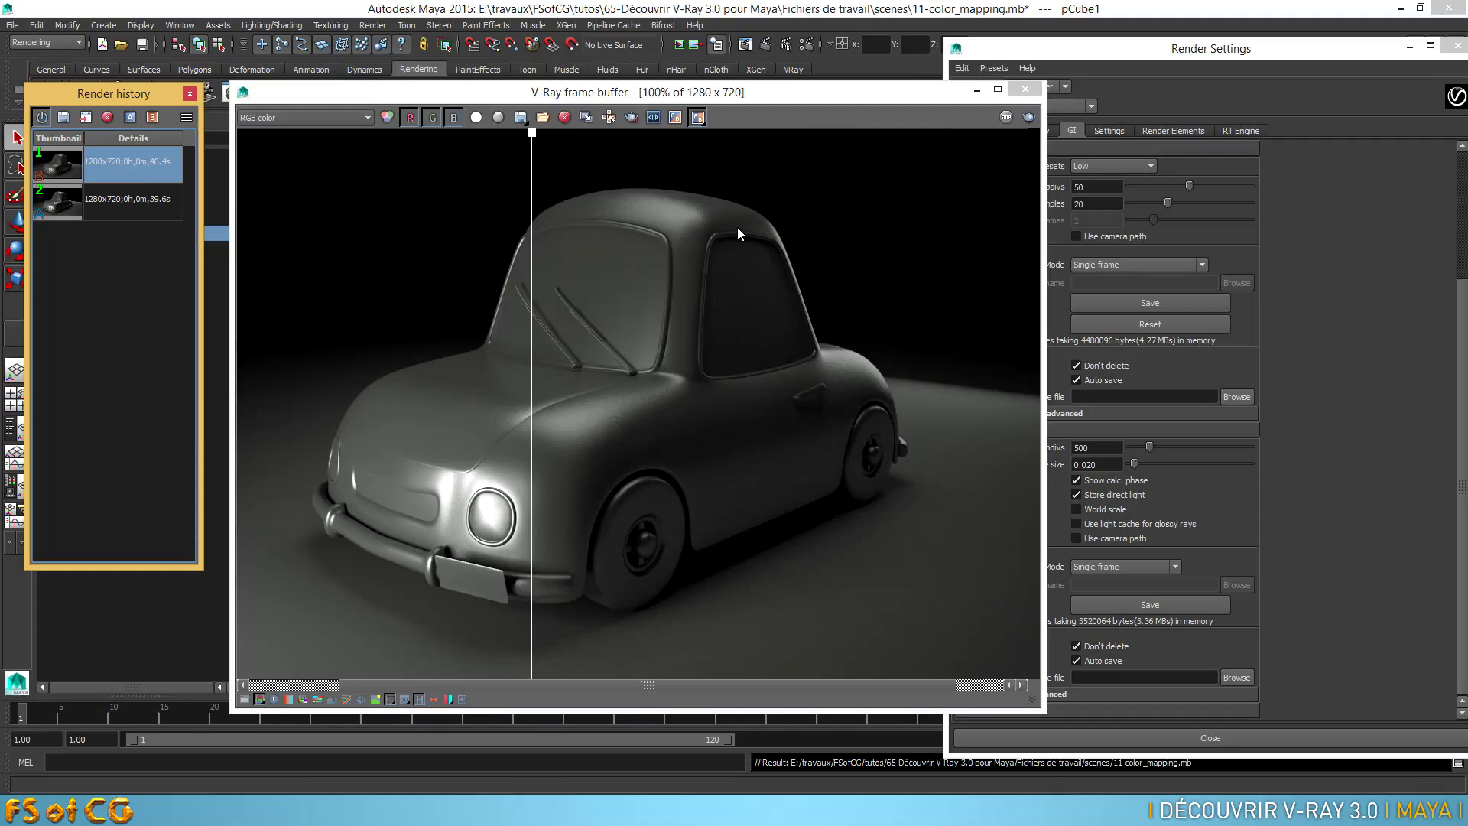
Compare the two renders around the headlight, front wheel and windshield by sweeping the divider across the car
drag(535, 152, 505, 314)
scroll(611, 530, up, 2)
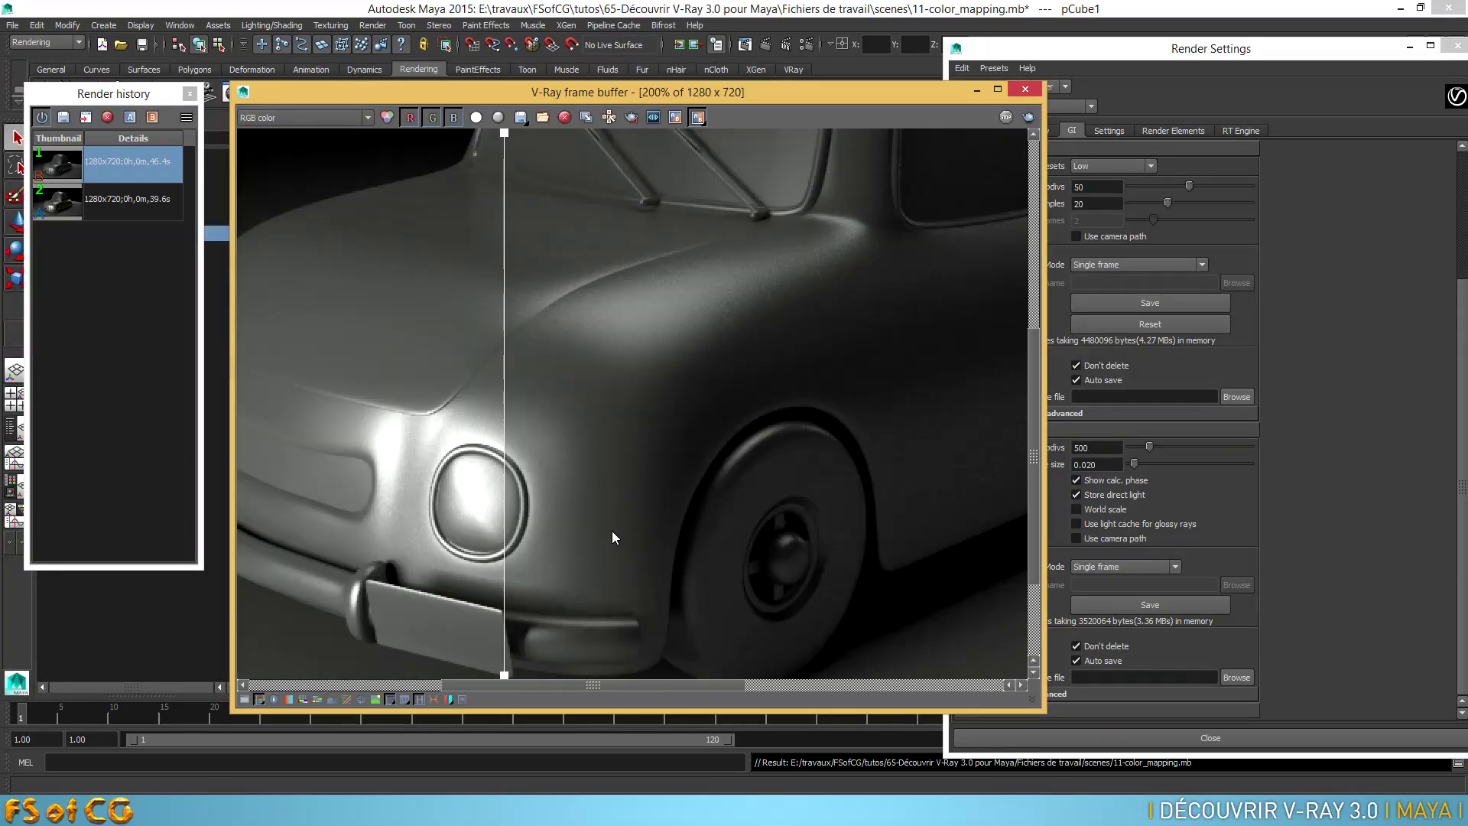
drag(1031, 359, 1031, 399)
drag(500, 137, 599, 161)
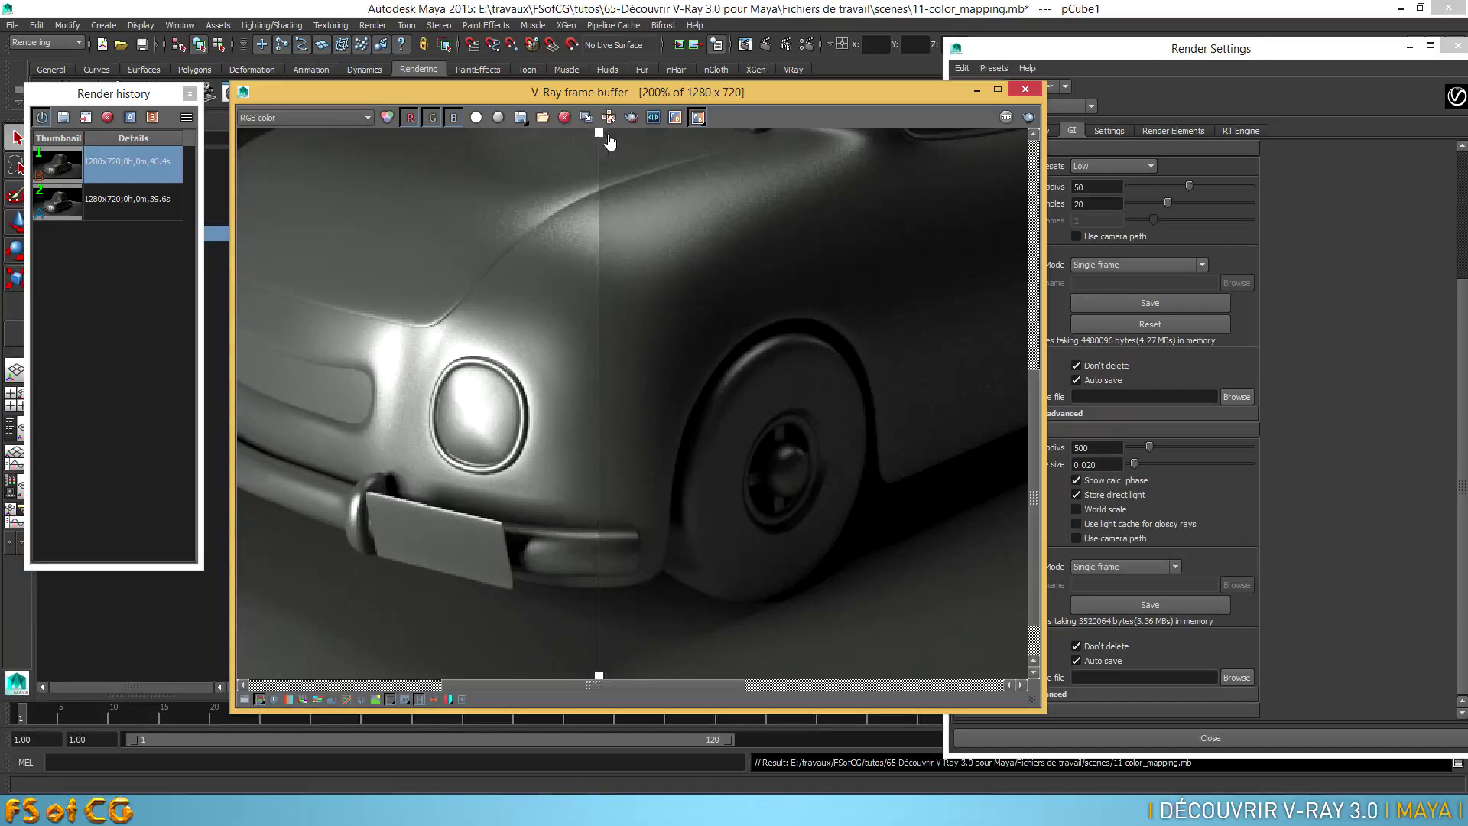
drag(609, 141, 622, 229)
scroll(749, 286, down, 1)
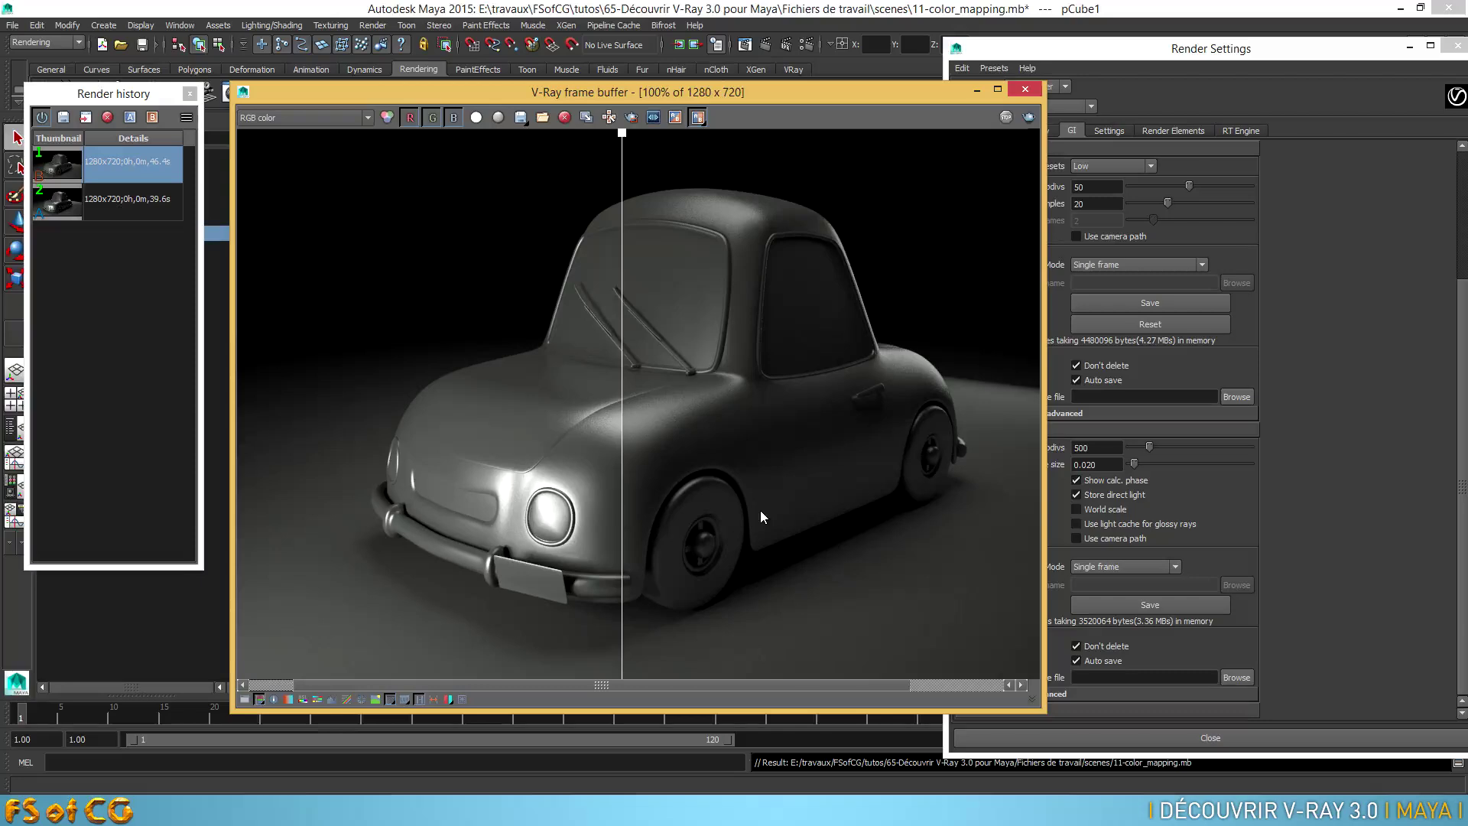
drag(620, 139, 650, 251)
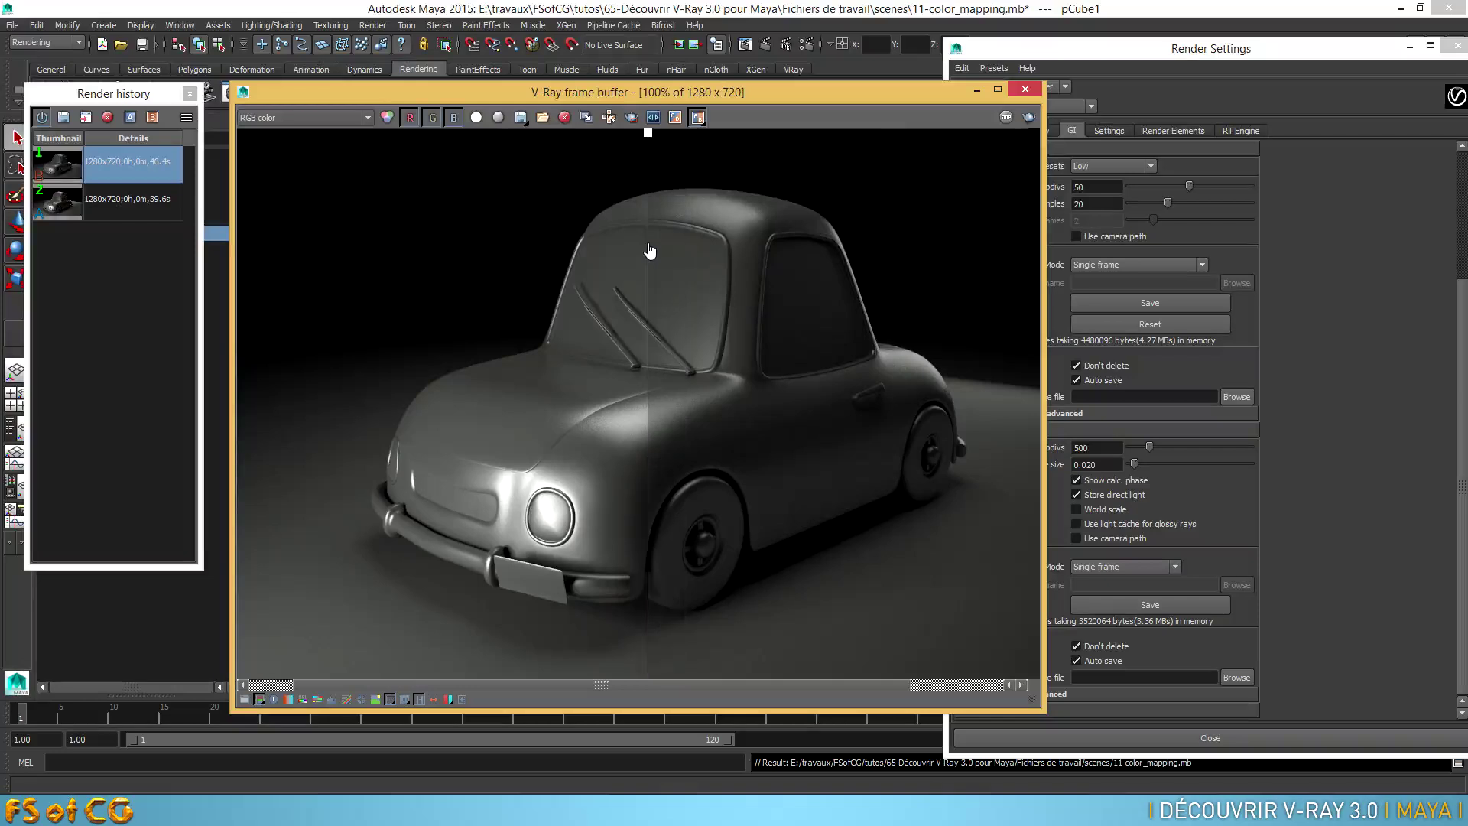
Uncover the render settings, turn off Store direct light for the Light cache and render the car again
drag(812, 101, 690, 89)
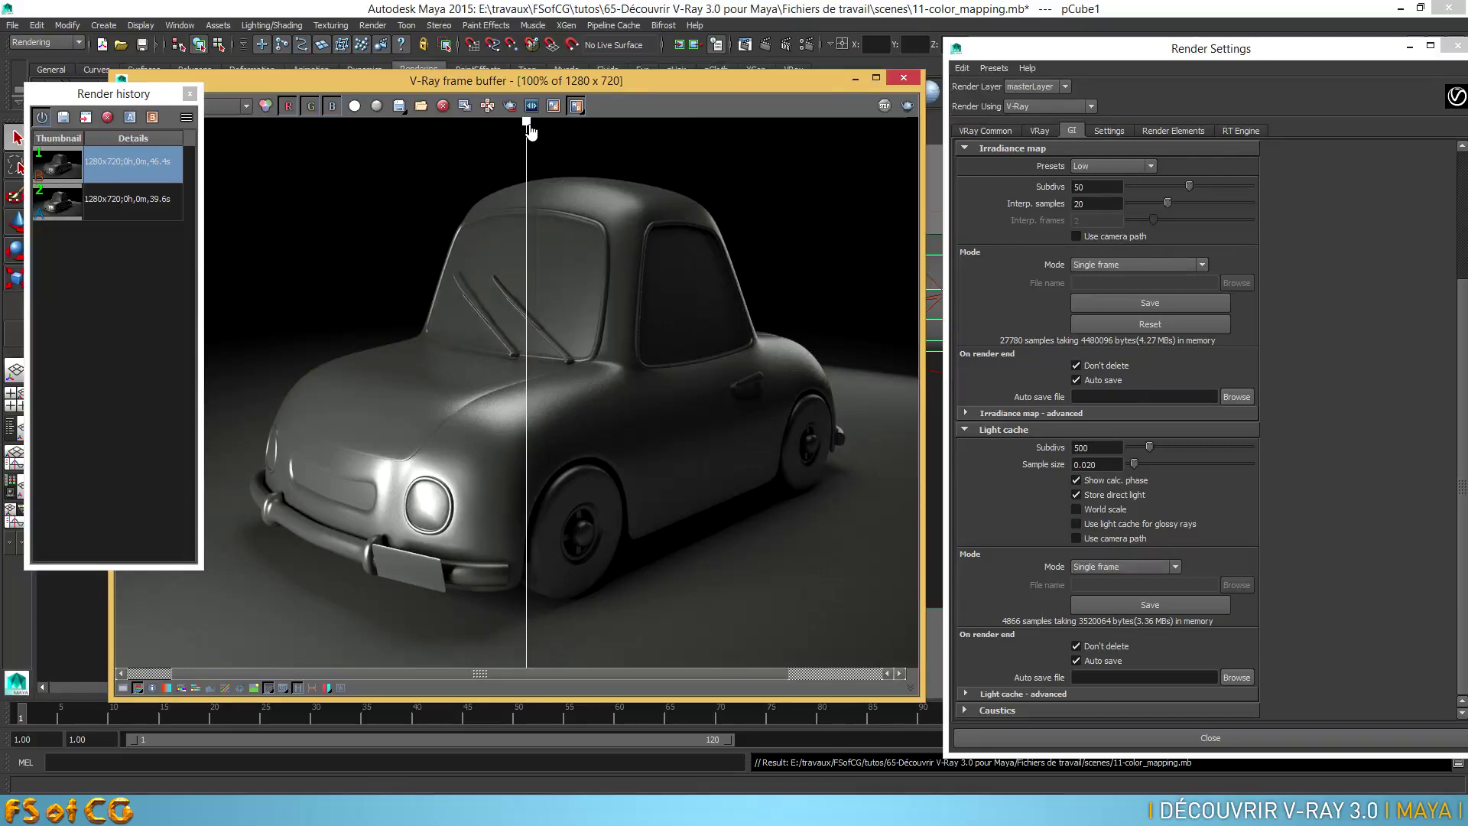
drag(529, 127, 517, 191)
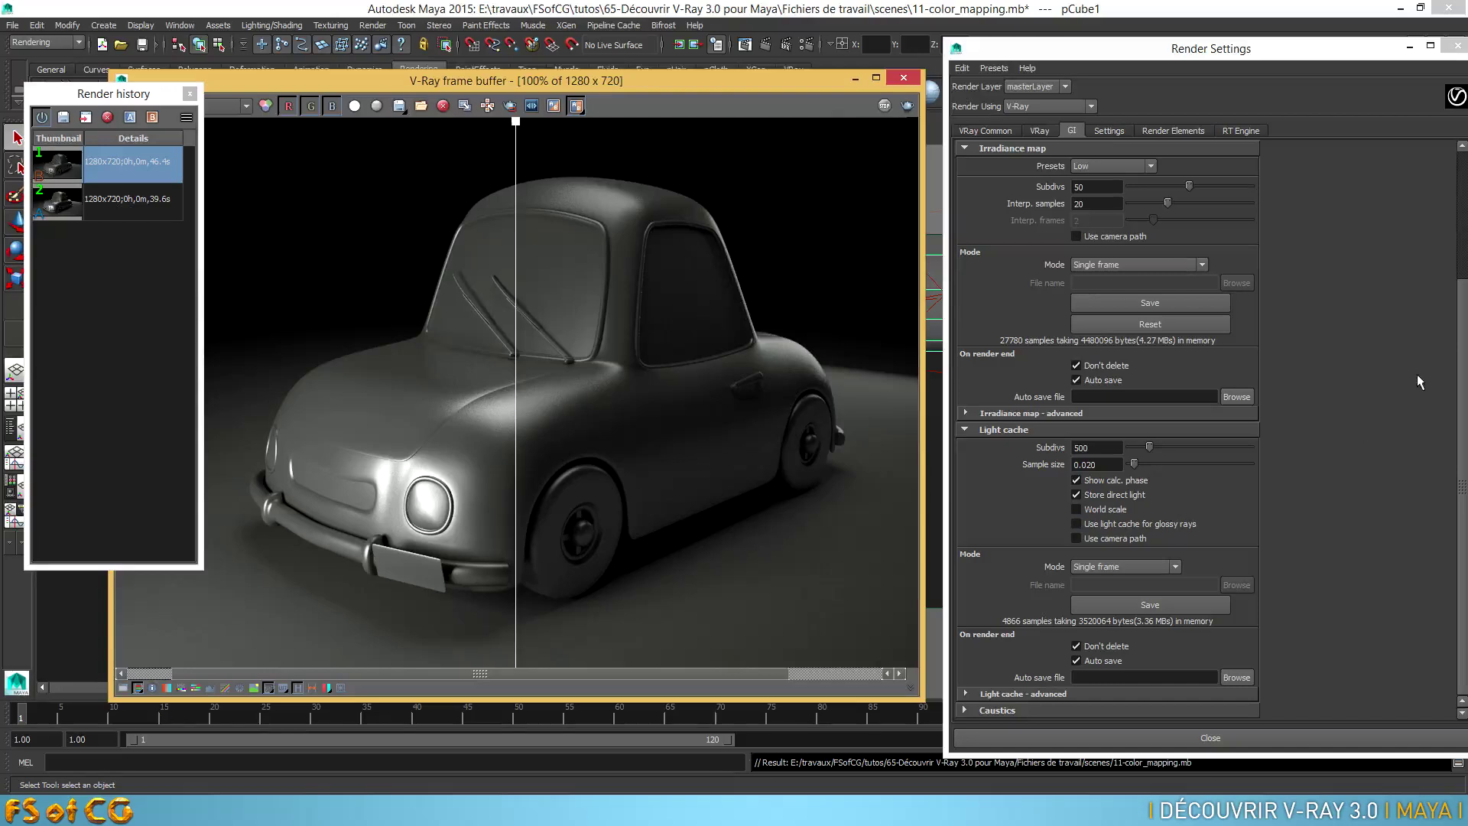
click(1464, 350)
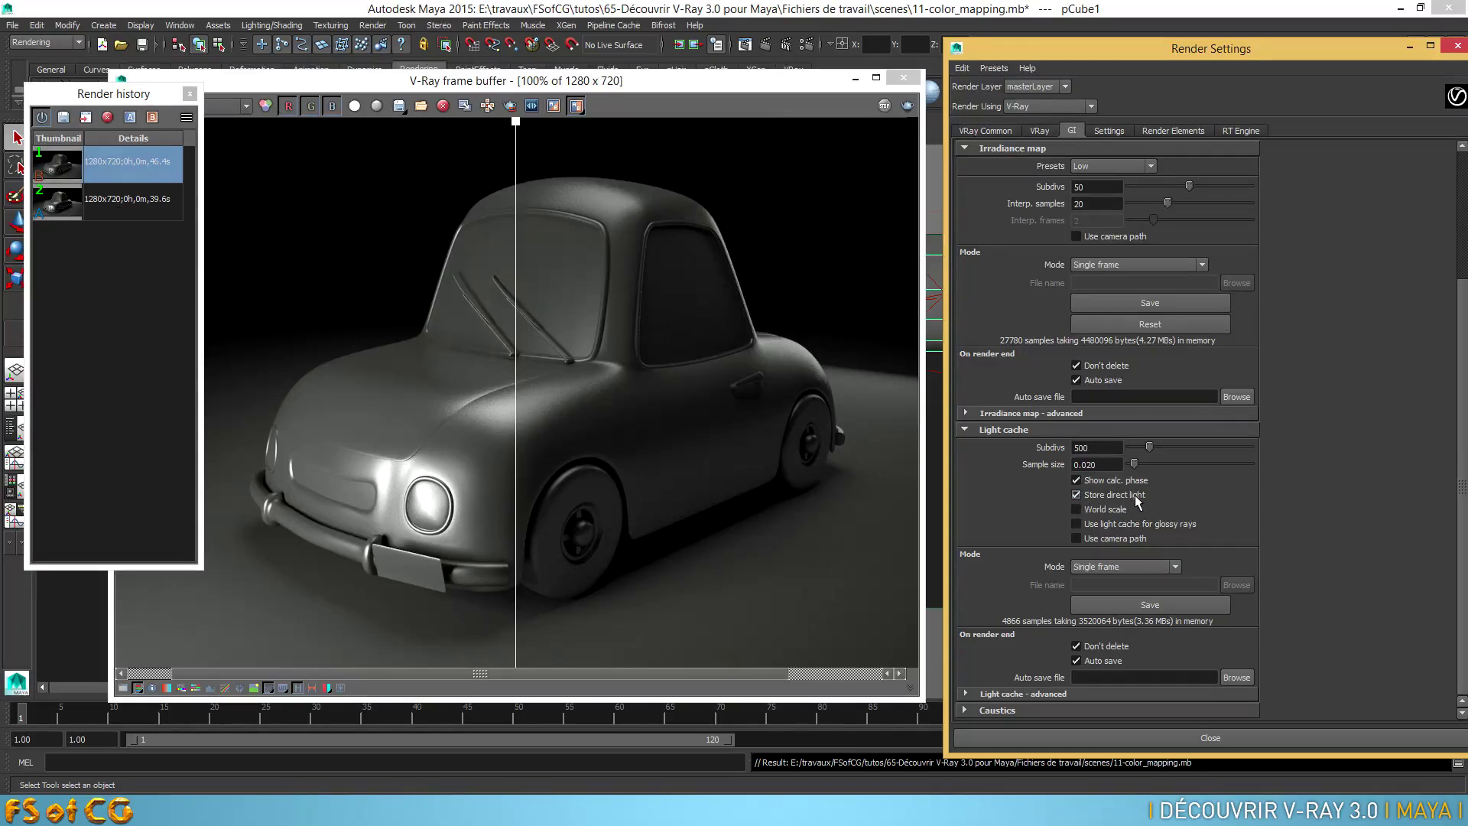
click(1076, 494)
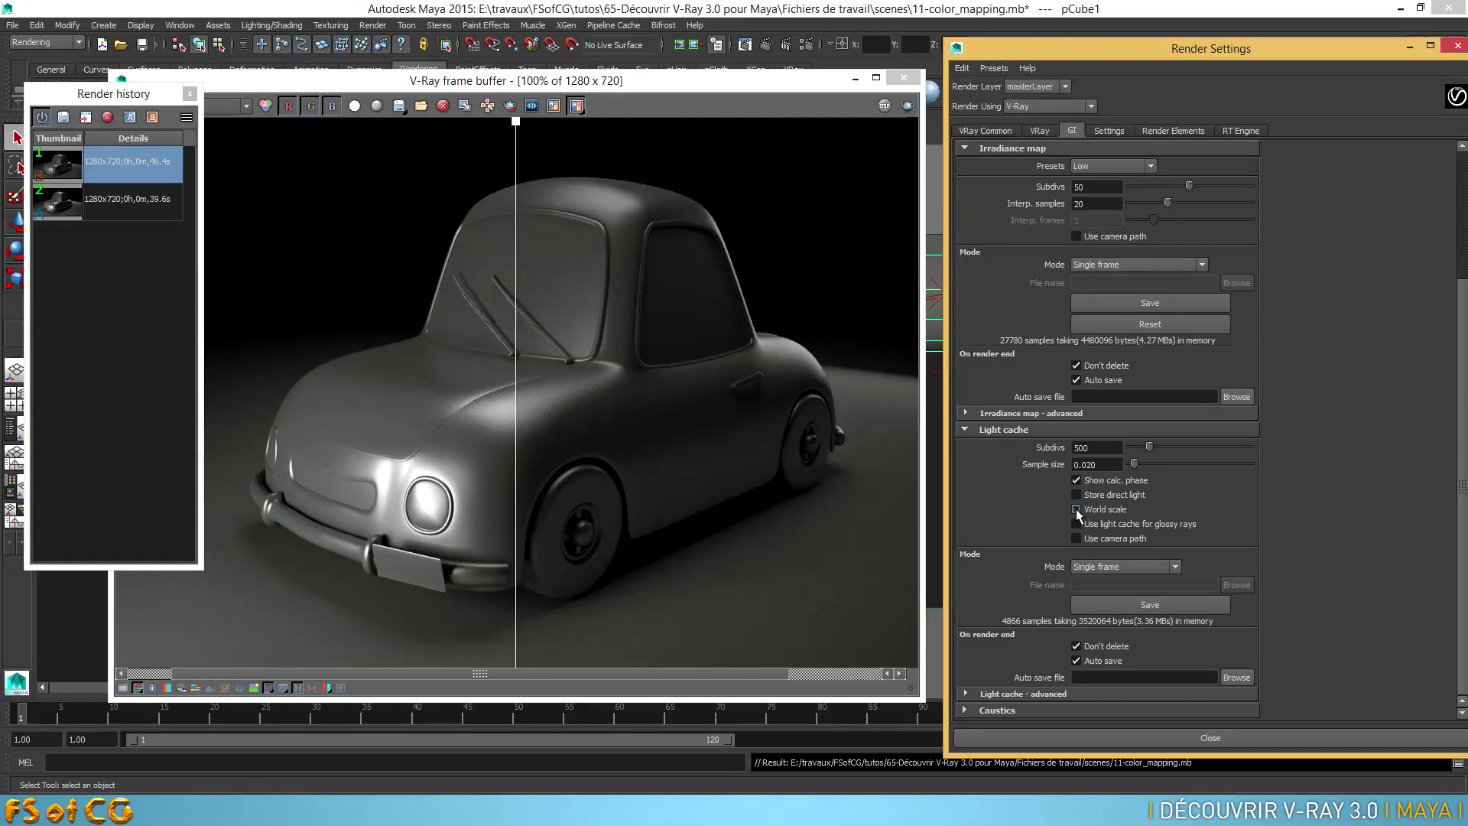
click(907, 106)
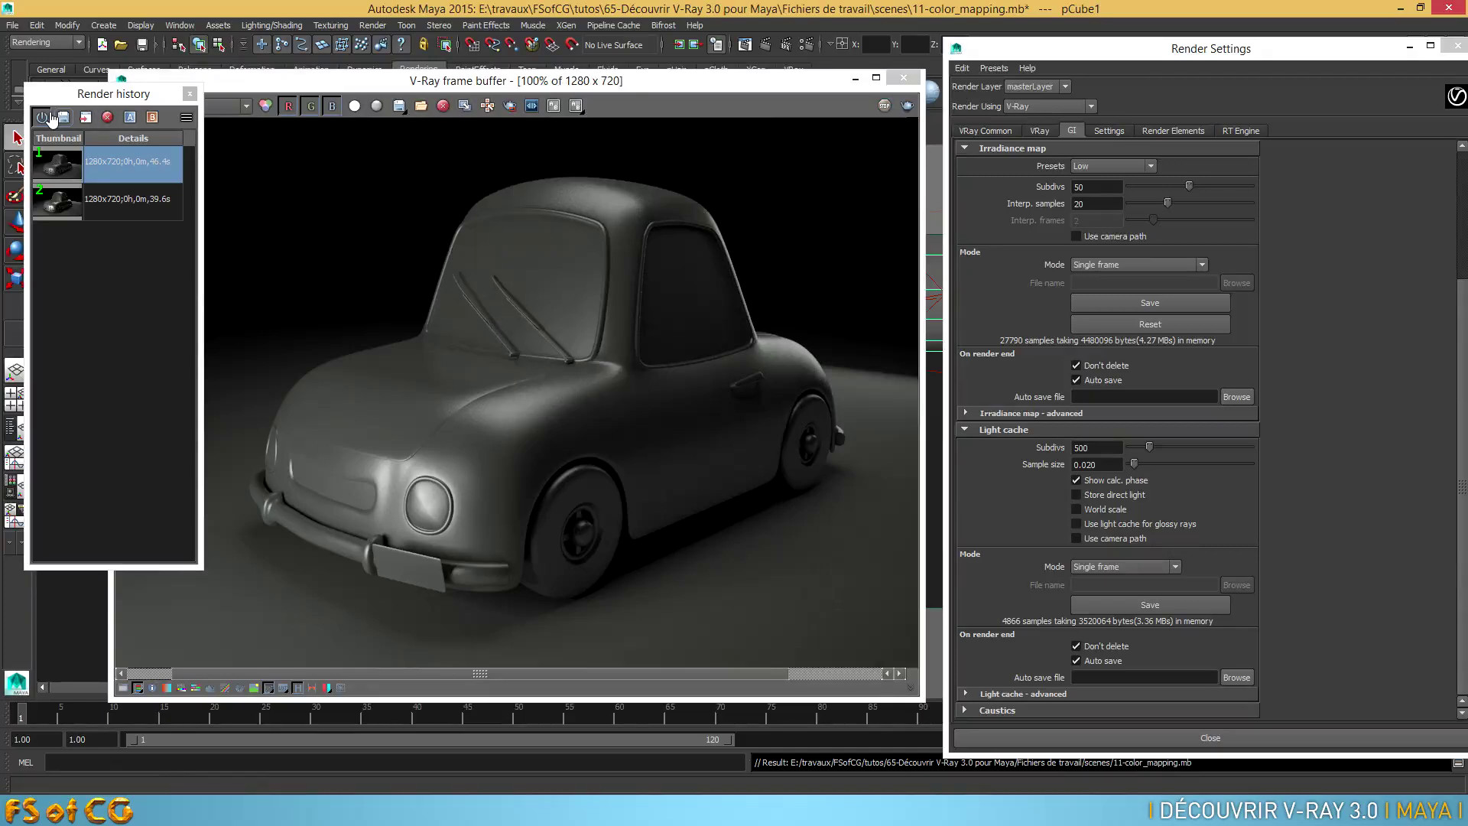
Save the new render to the history and set the previous render as A and the new one as B
click(65, 123)
click(64, 120)
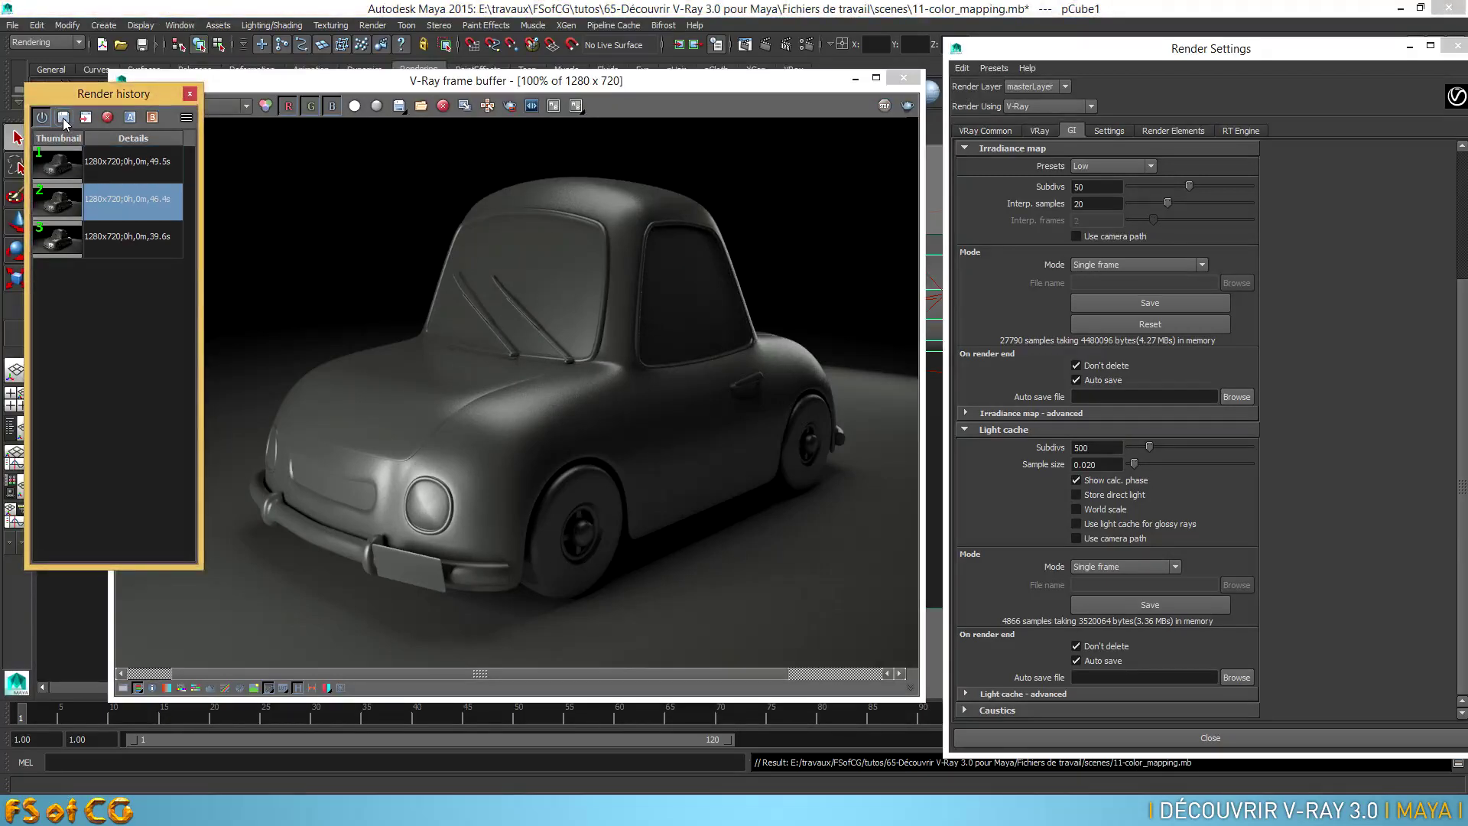
click(130, 118)
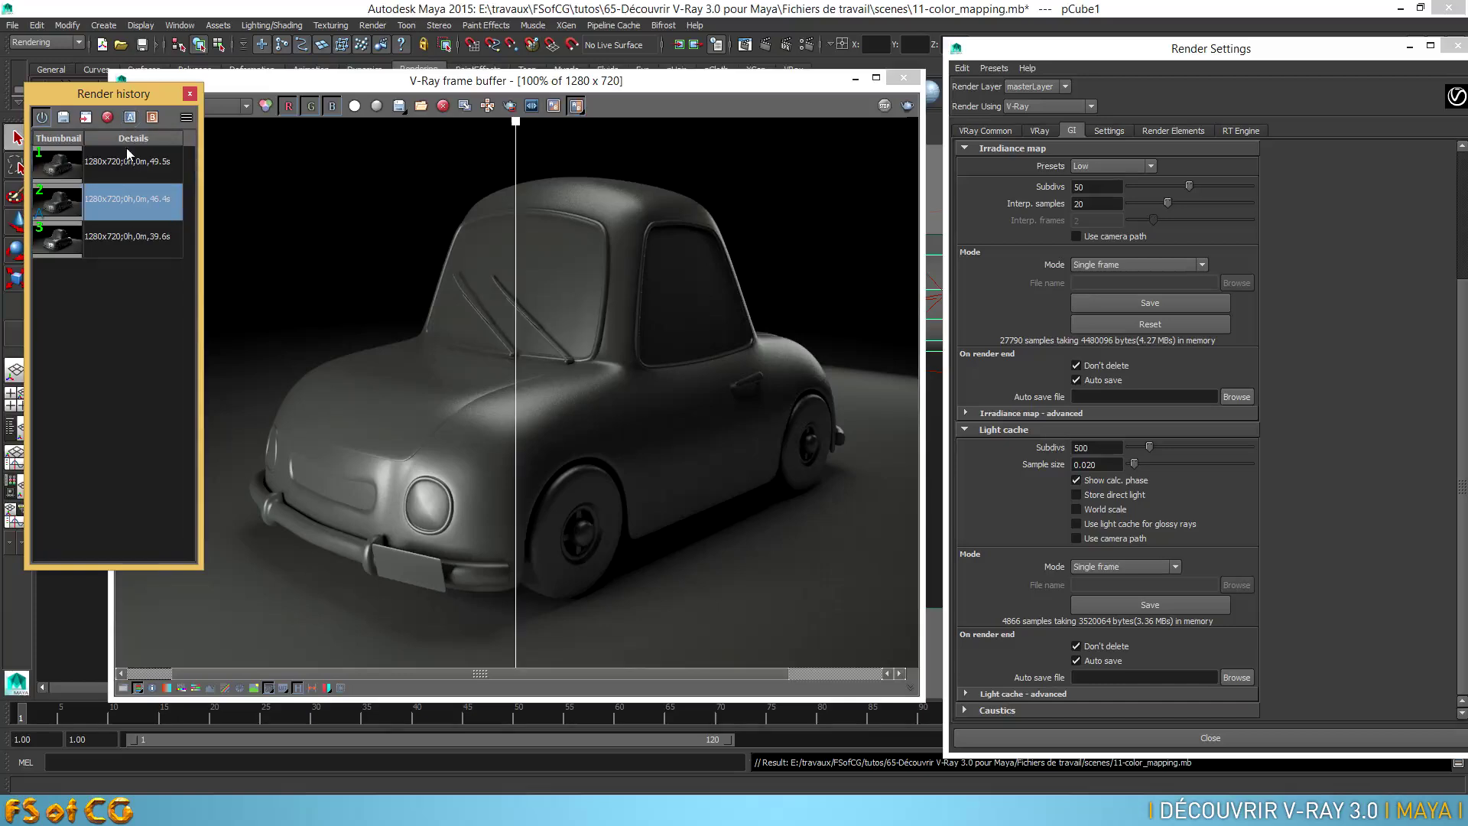
click(136, 170)
click(153, 118)
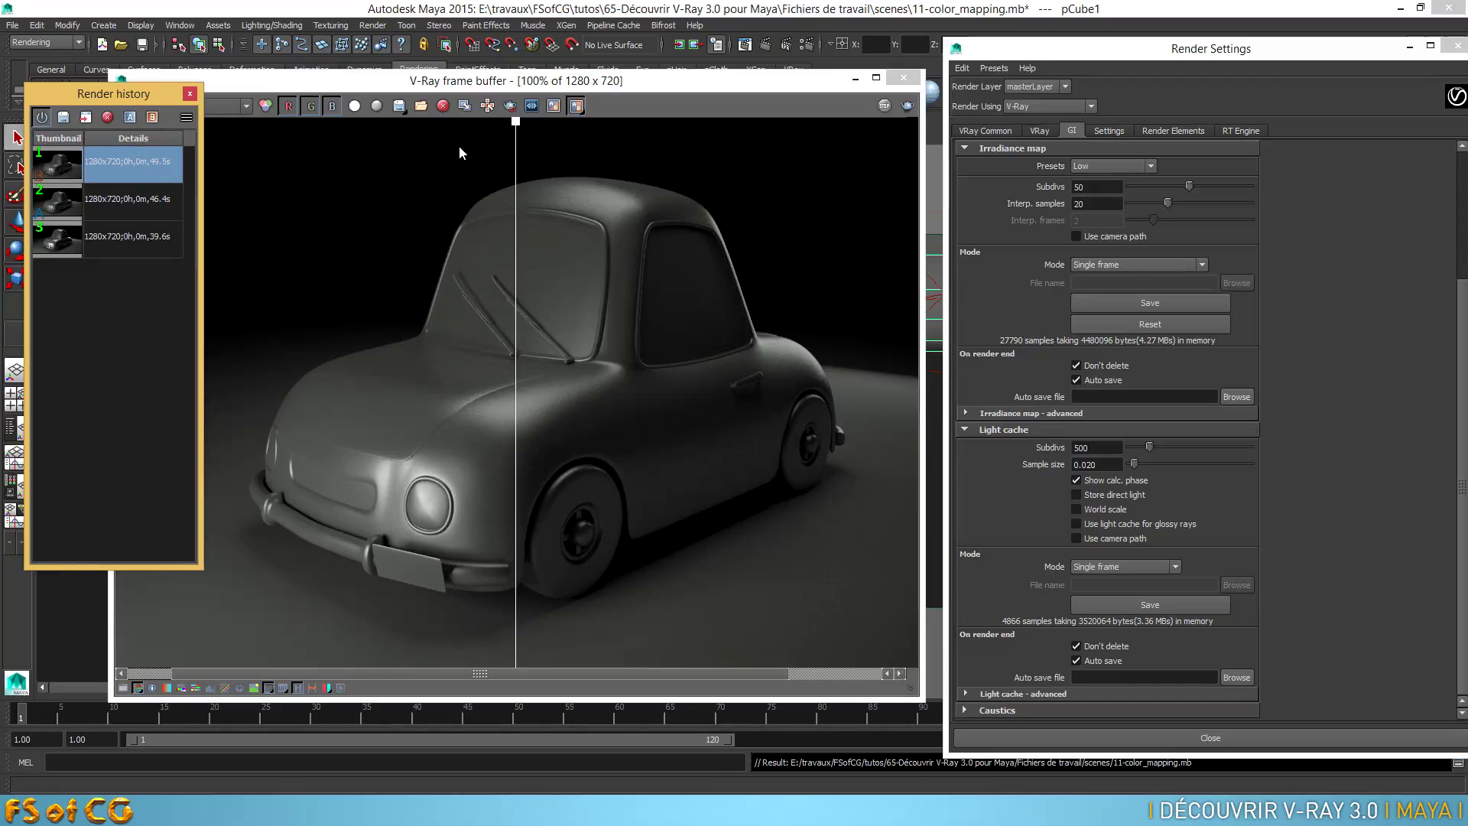
Compare the renders with and without stored direct light by sweeping the divider across the car's side window and door
drag(516, 122, 667, 140)
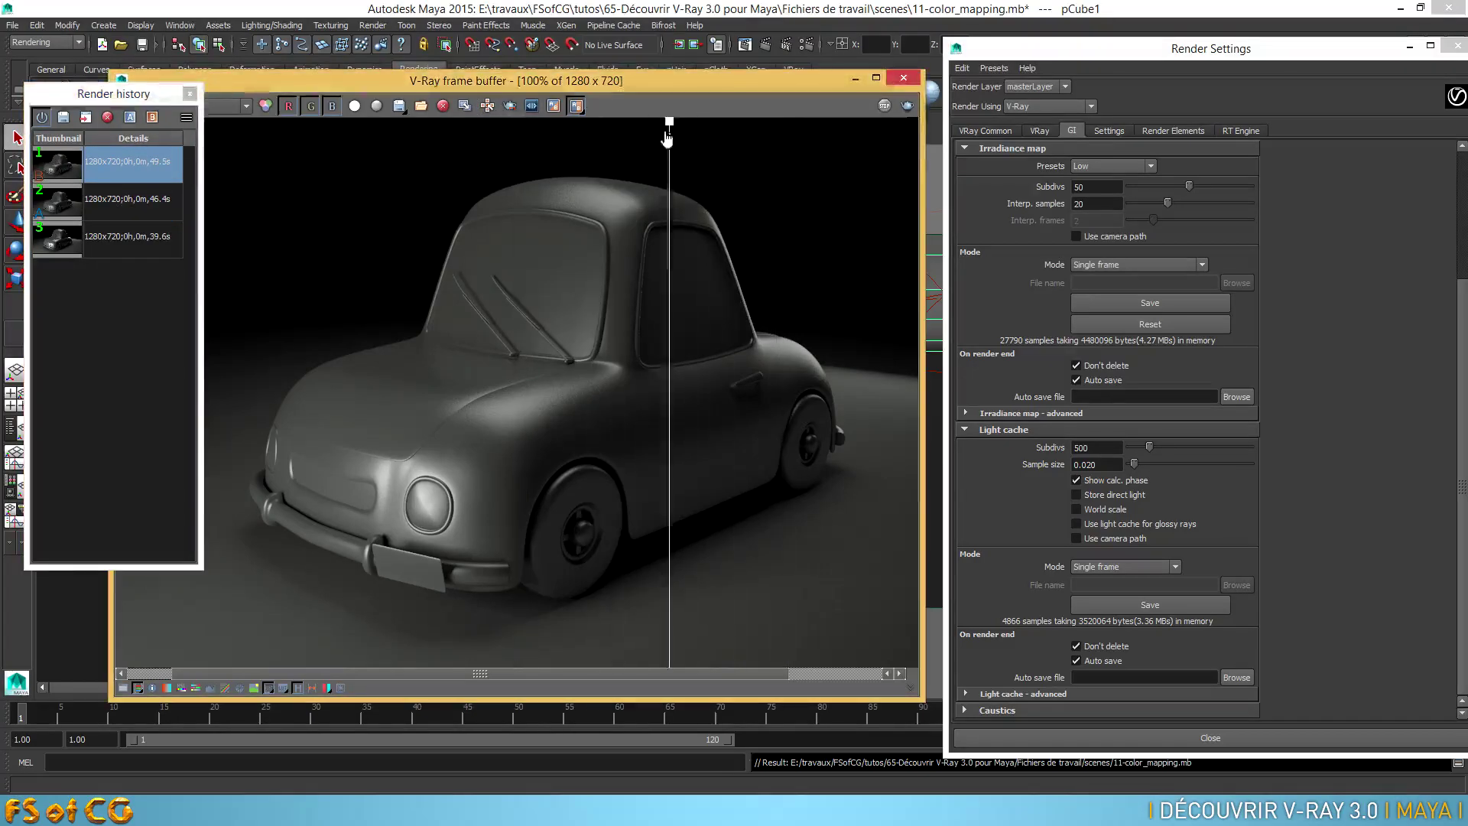
scroll(701, 324, up, 1)
drag(915, 316, 915, 404)
drag(666, 127, 693, 221)
scroll(693, 222, down, 3)
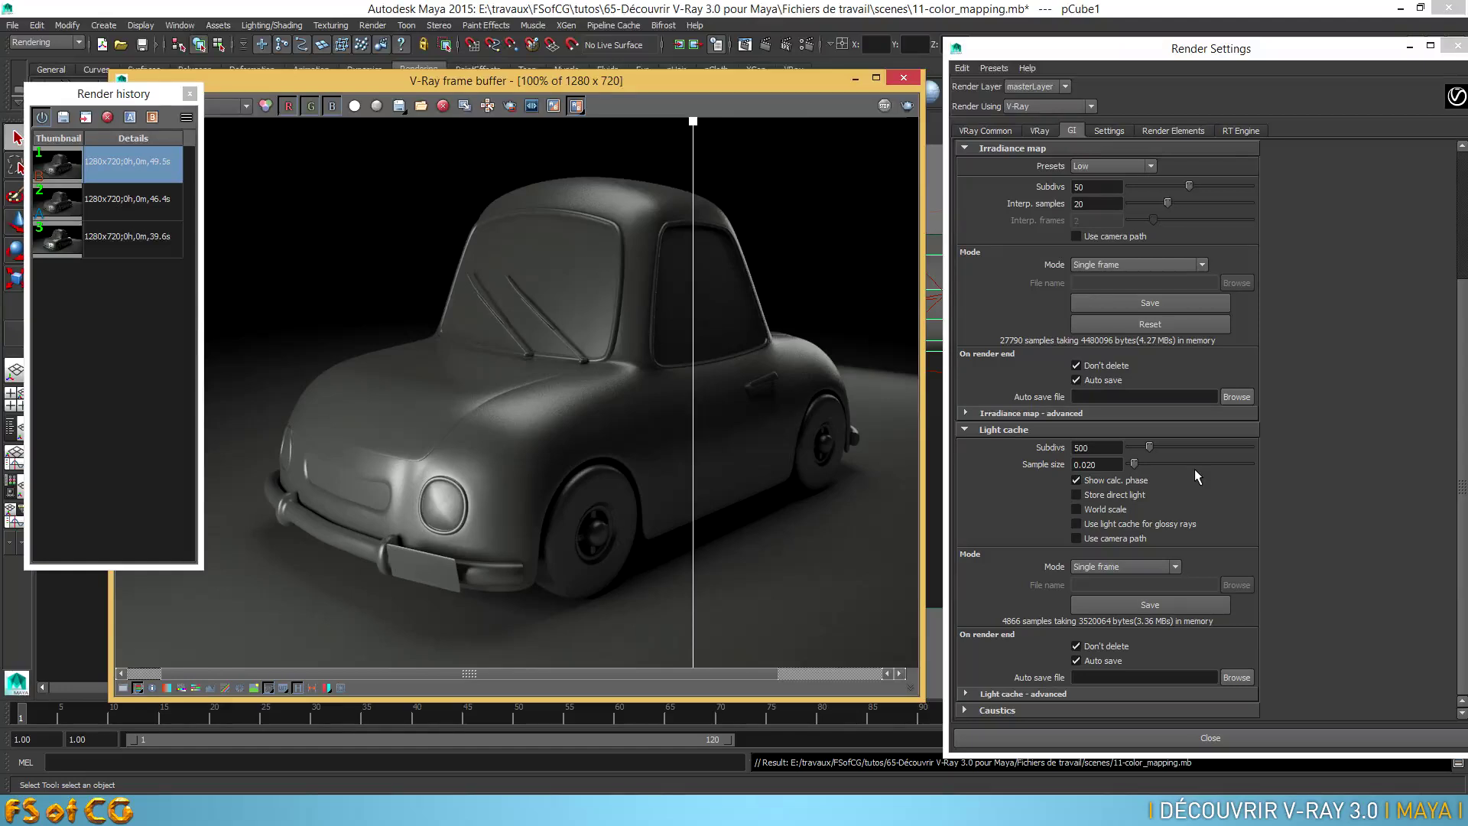
Show the Custom preset's parameters for the Irradiance map, then set its preset to Medium
click(1148, 167)
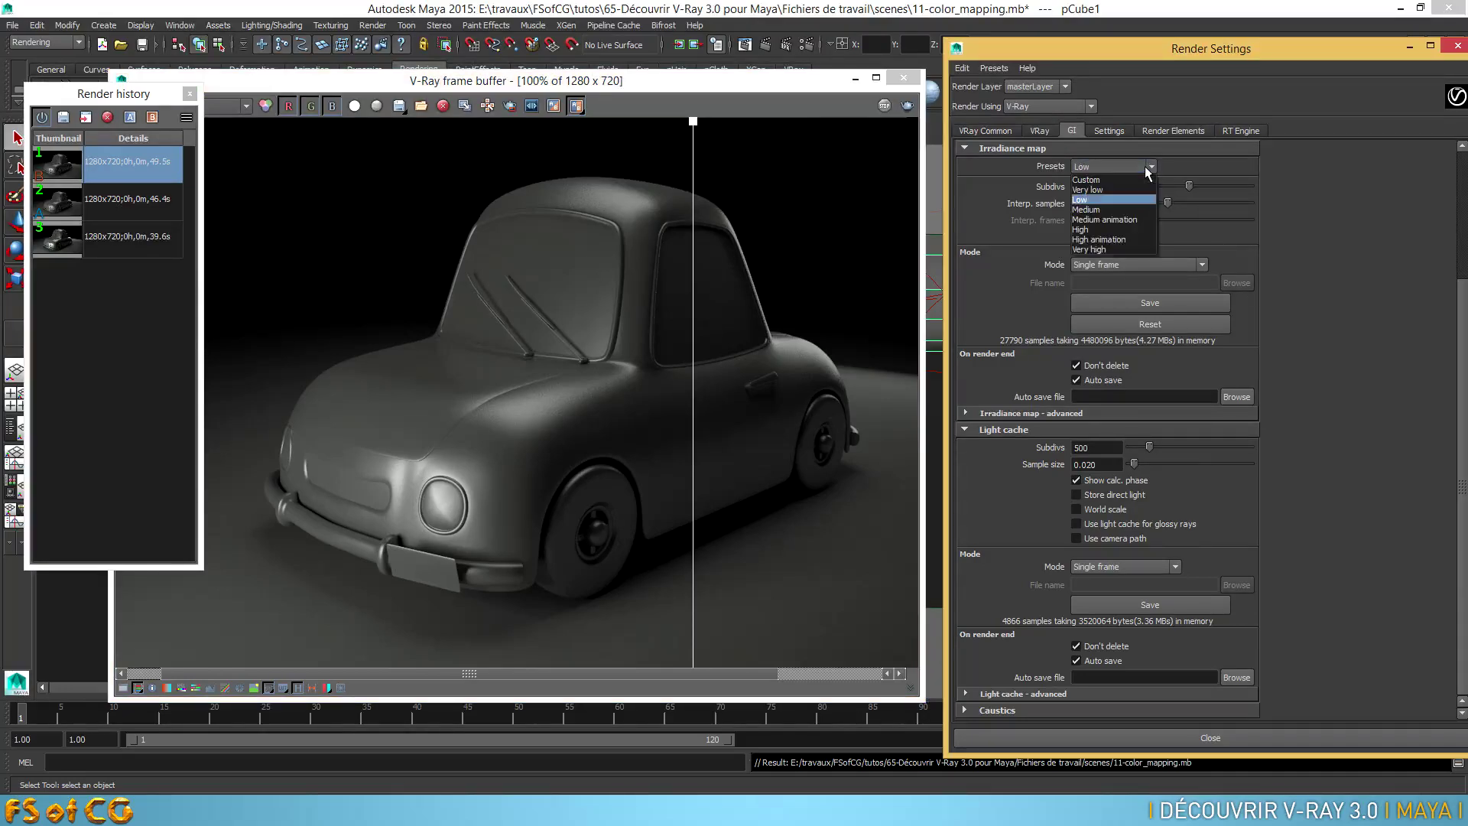
click(1122, 211)
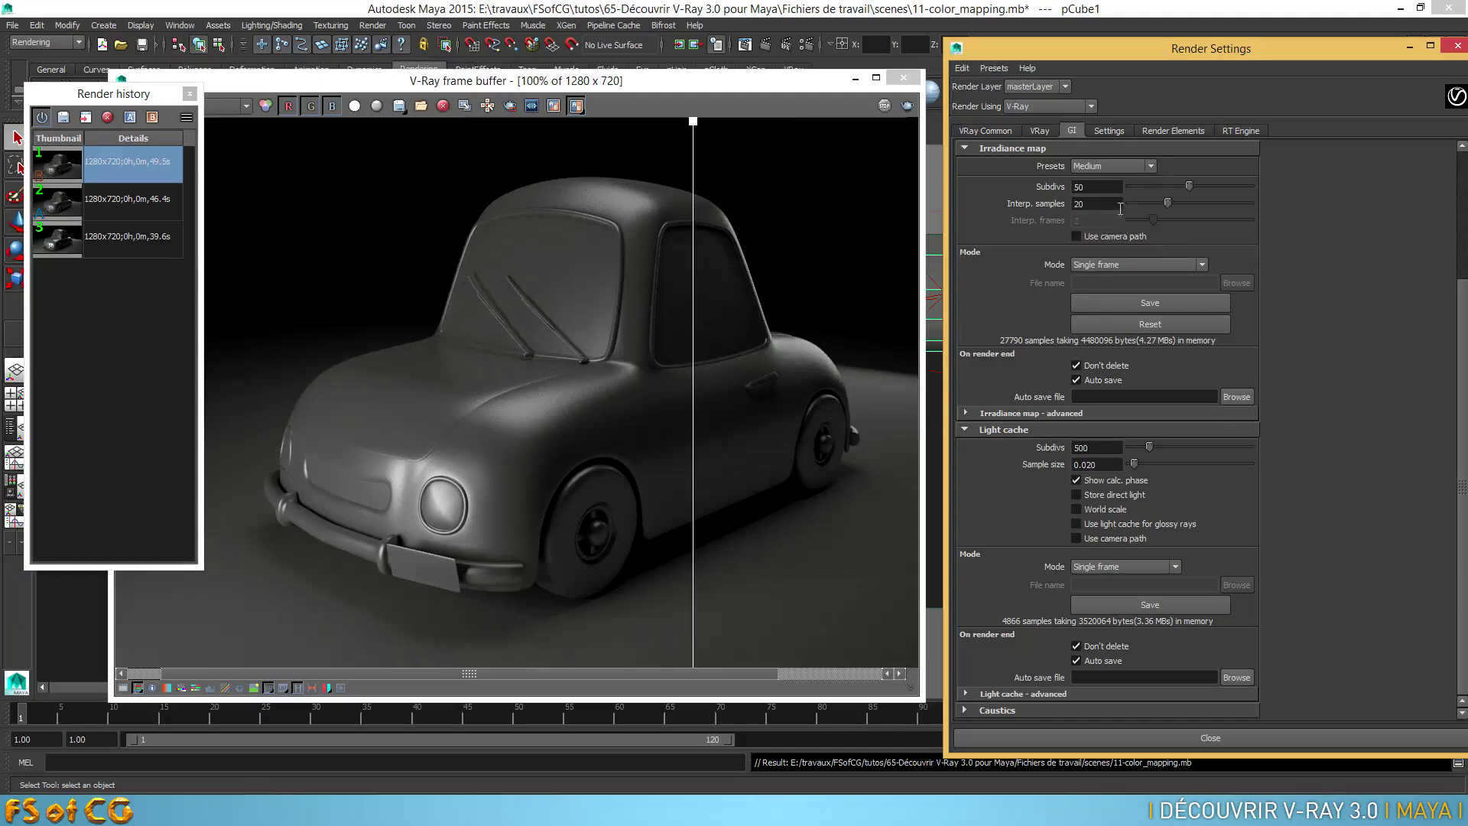
click(1120, 166)
click(1122, 181)
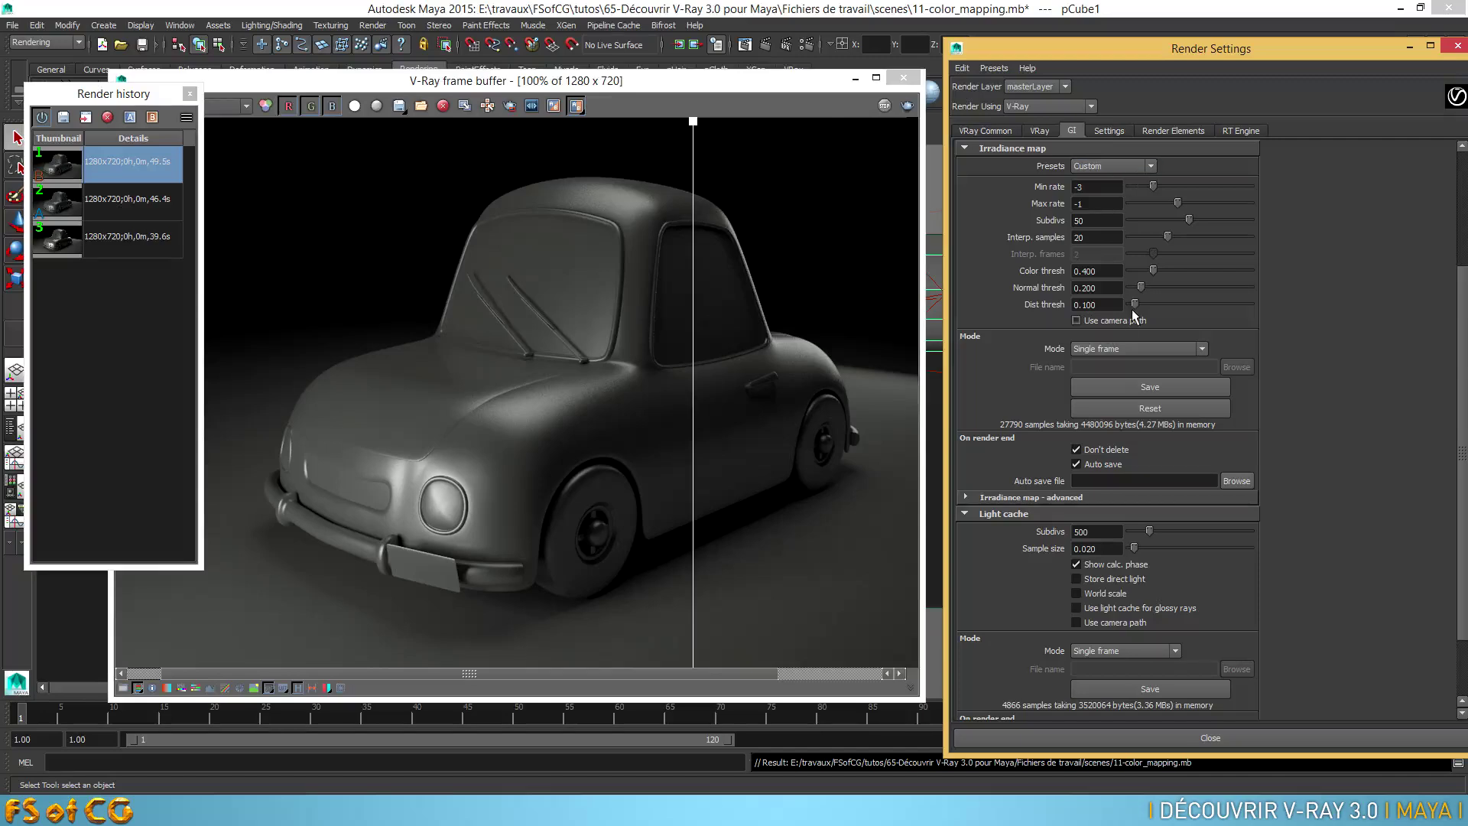
click(1130, 167)
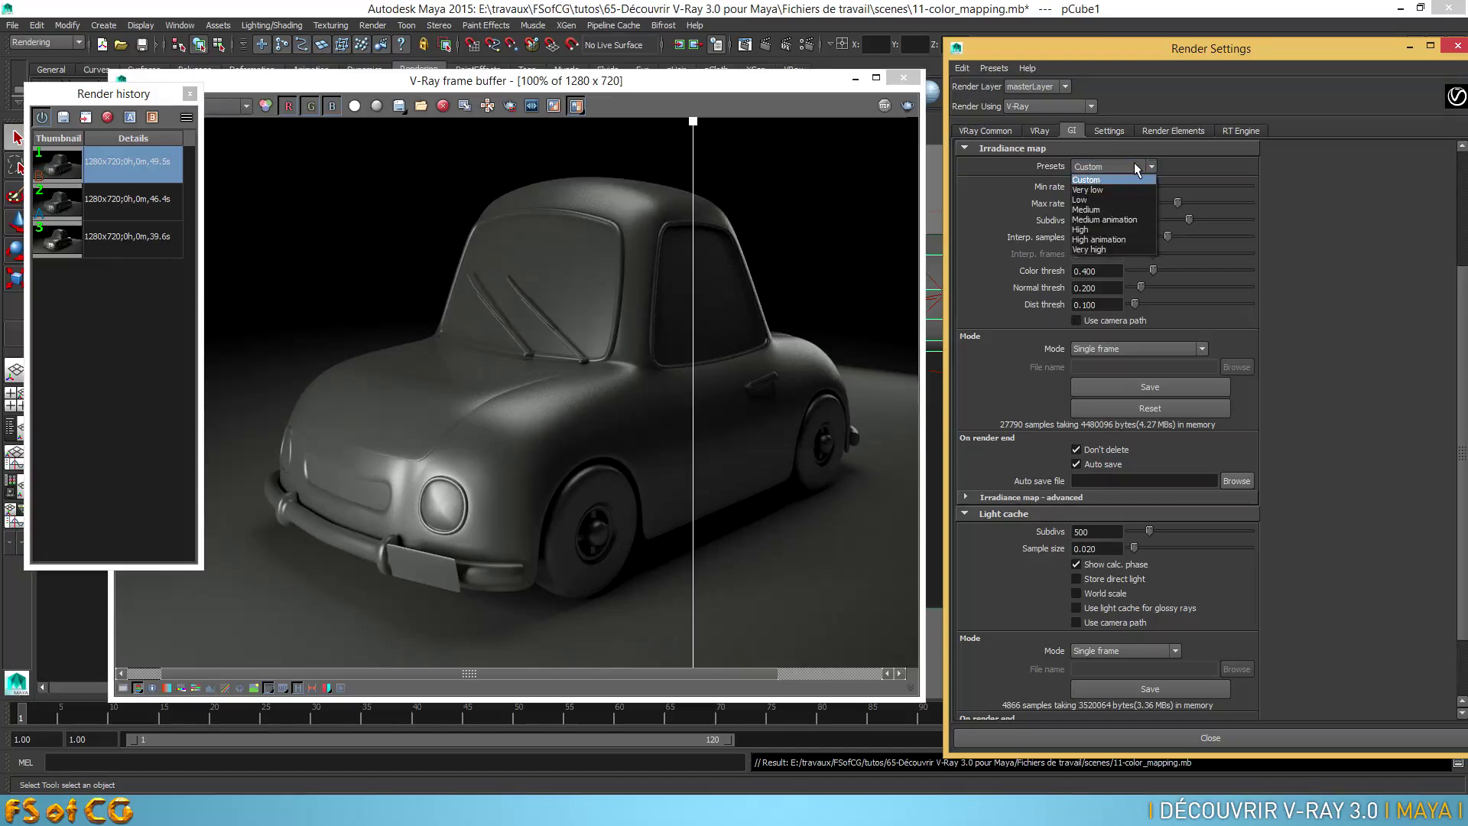
click(1107, 210)
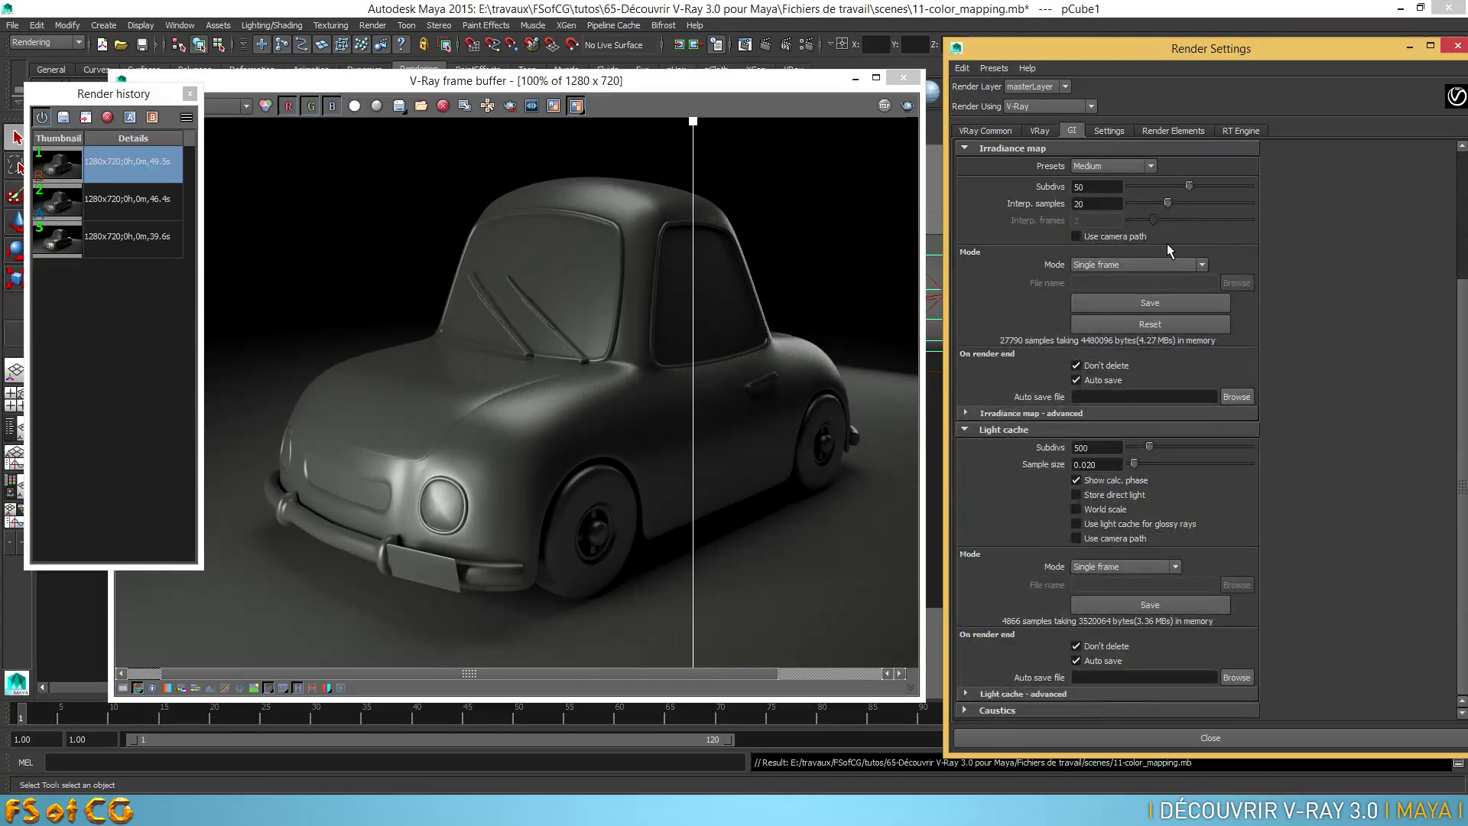
Check the advanced settings of the Irradiance map and Light cache, then render the car with the Medium preset
click(966, 413)
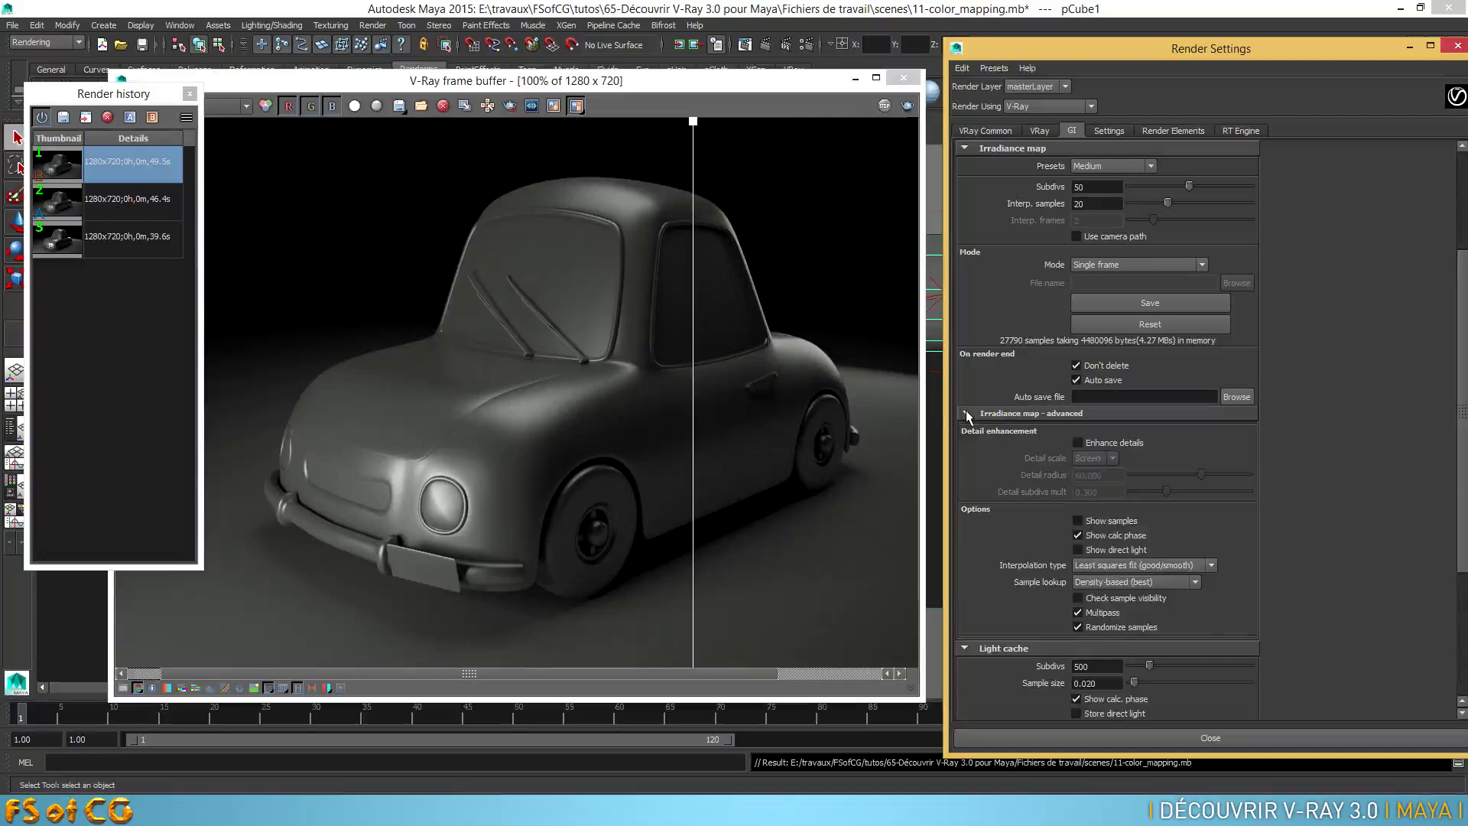
click(965, 413)
click(965, 693)
scroll(984, 586, down, 4)
scroll(984, 586, up, 8)
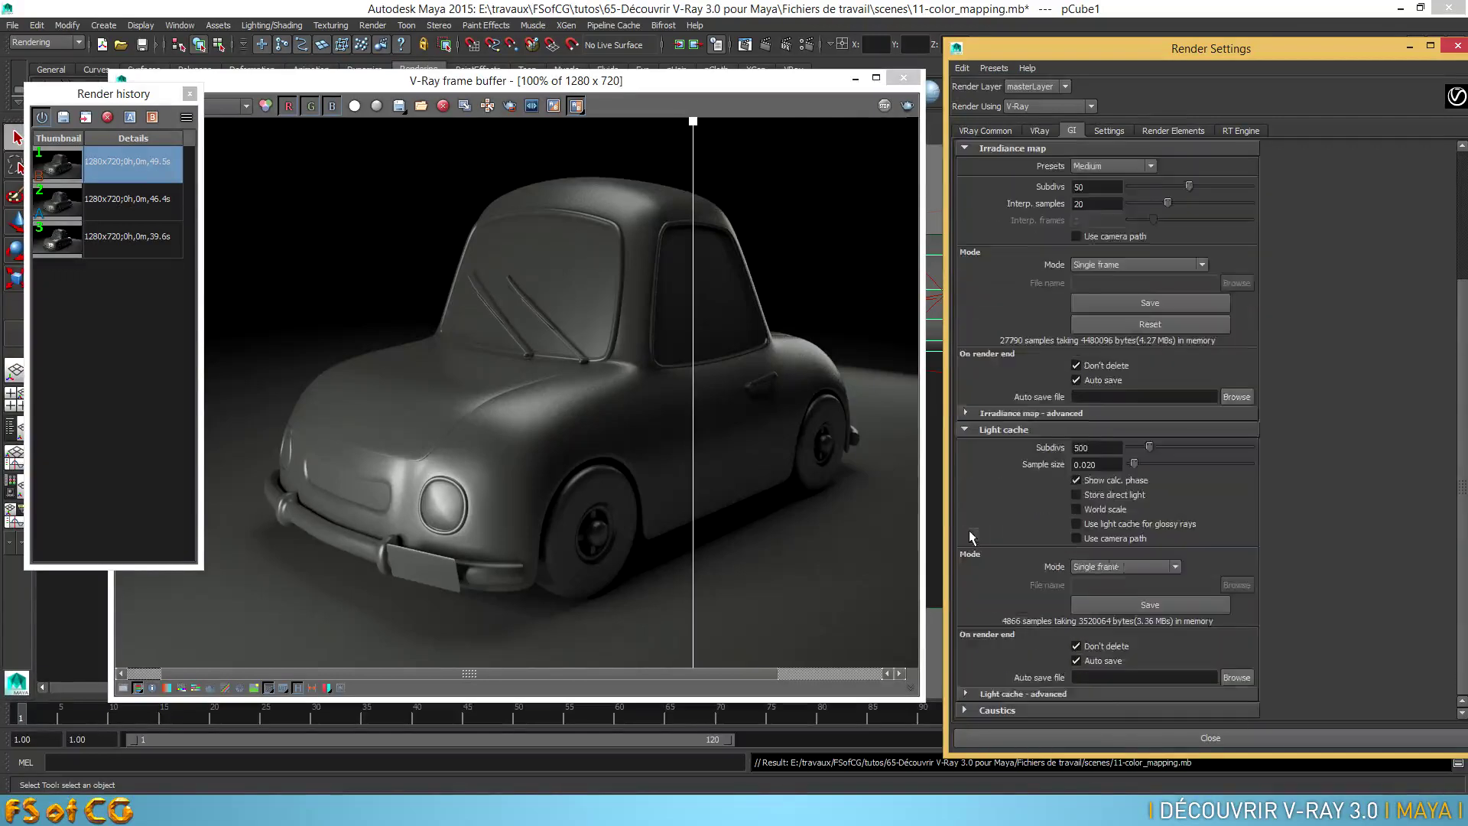
click(907, 105)
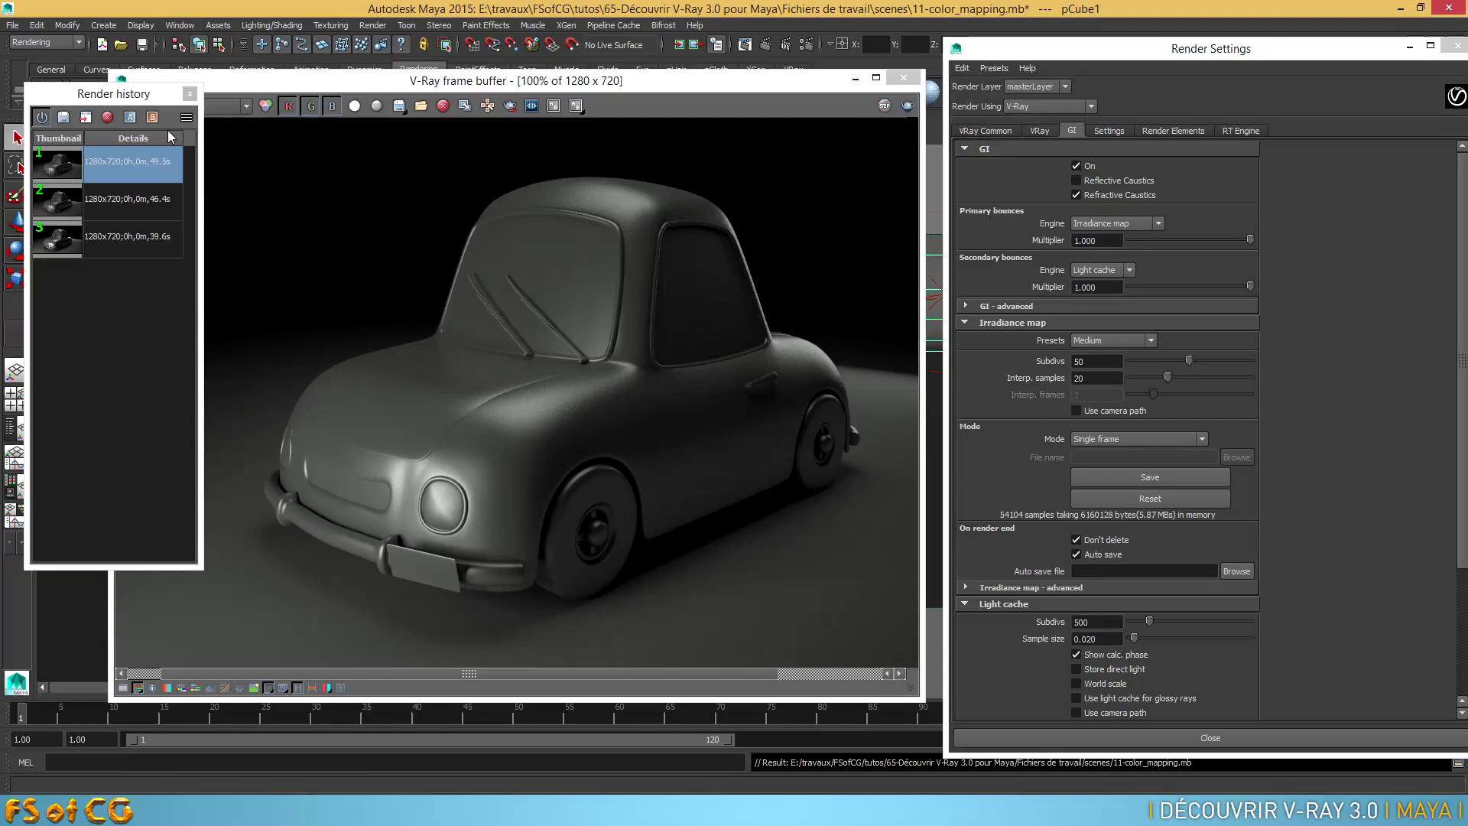
Save the Medium preset render to the history and compare it as A with the previous render as B around the side window
click(90, 120)
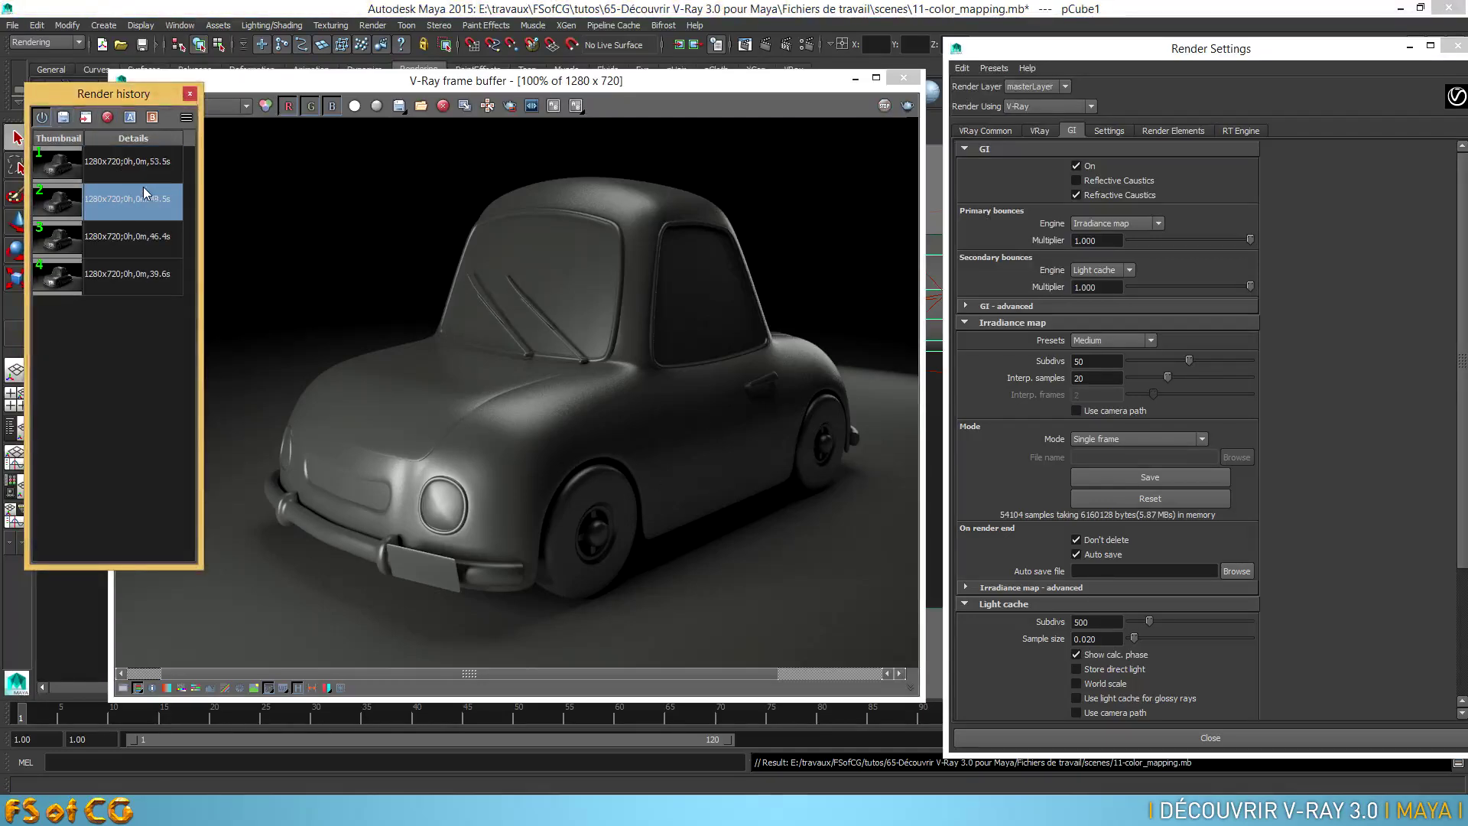
click(141, 173)
click(130, 117)
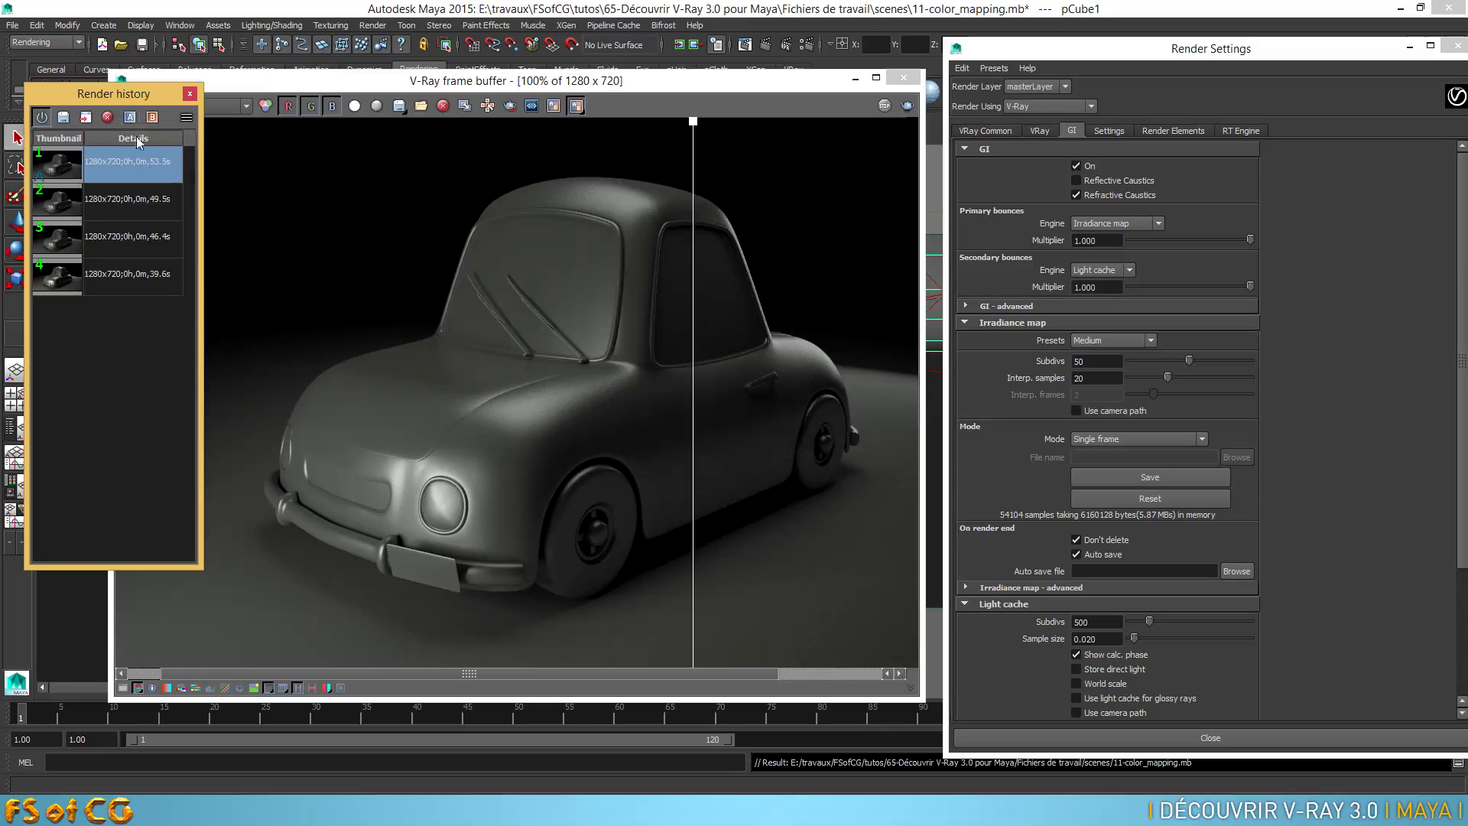
click(132, 204)
click(152, 117)
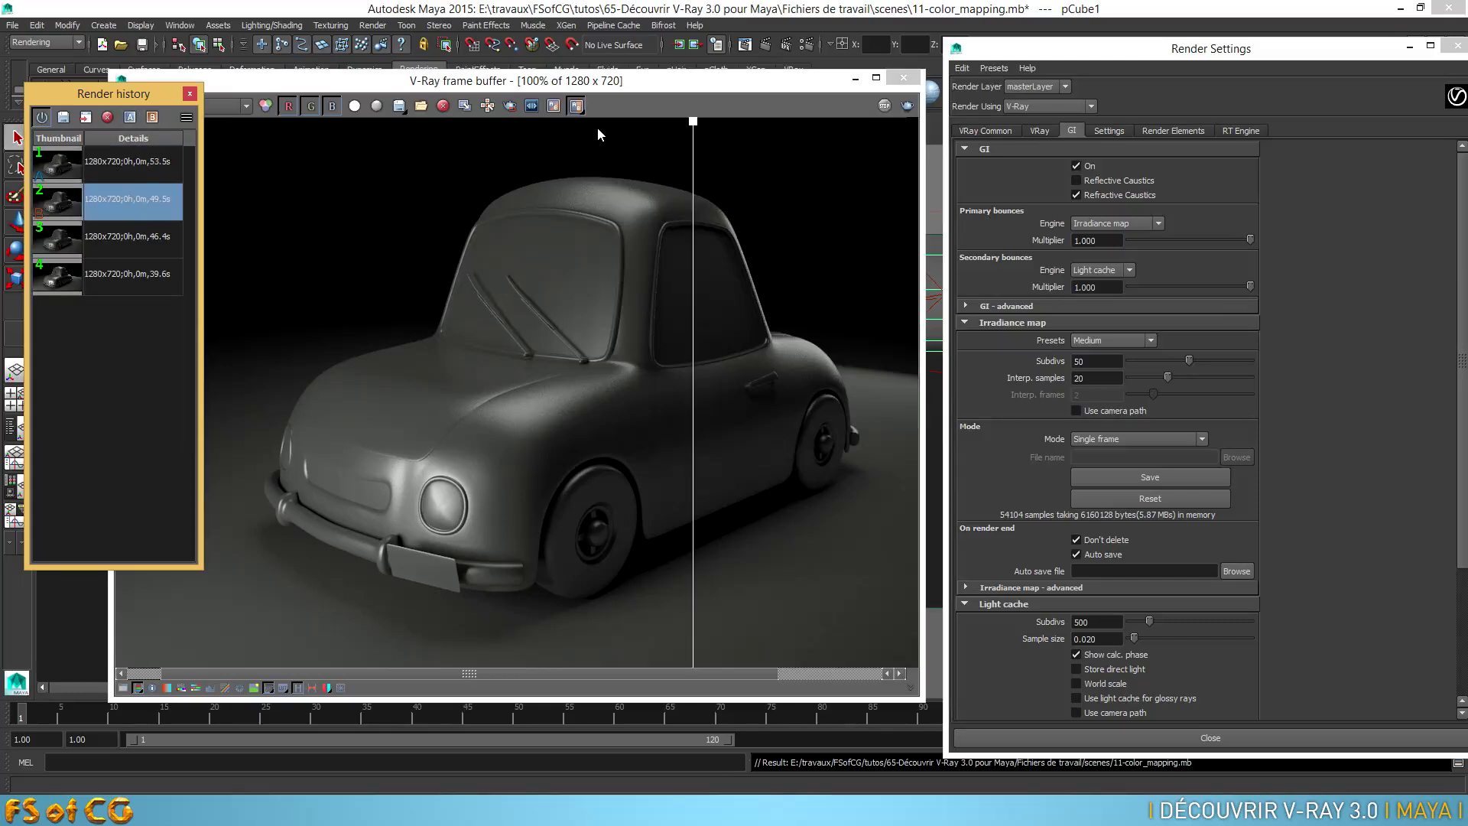
drag(692, 124, 656, 256)
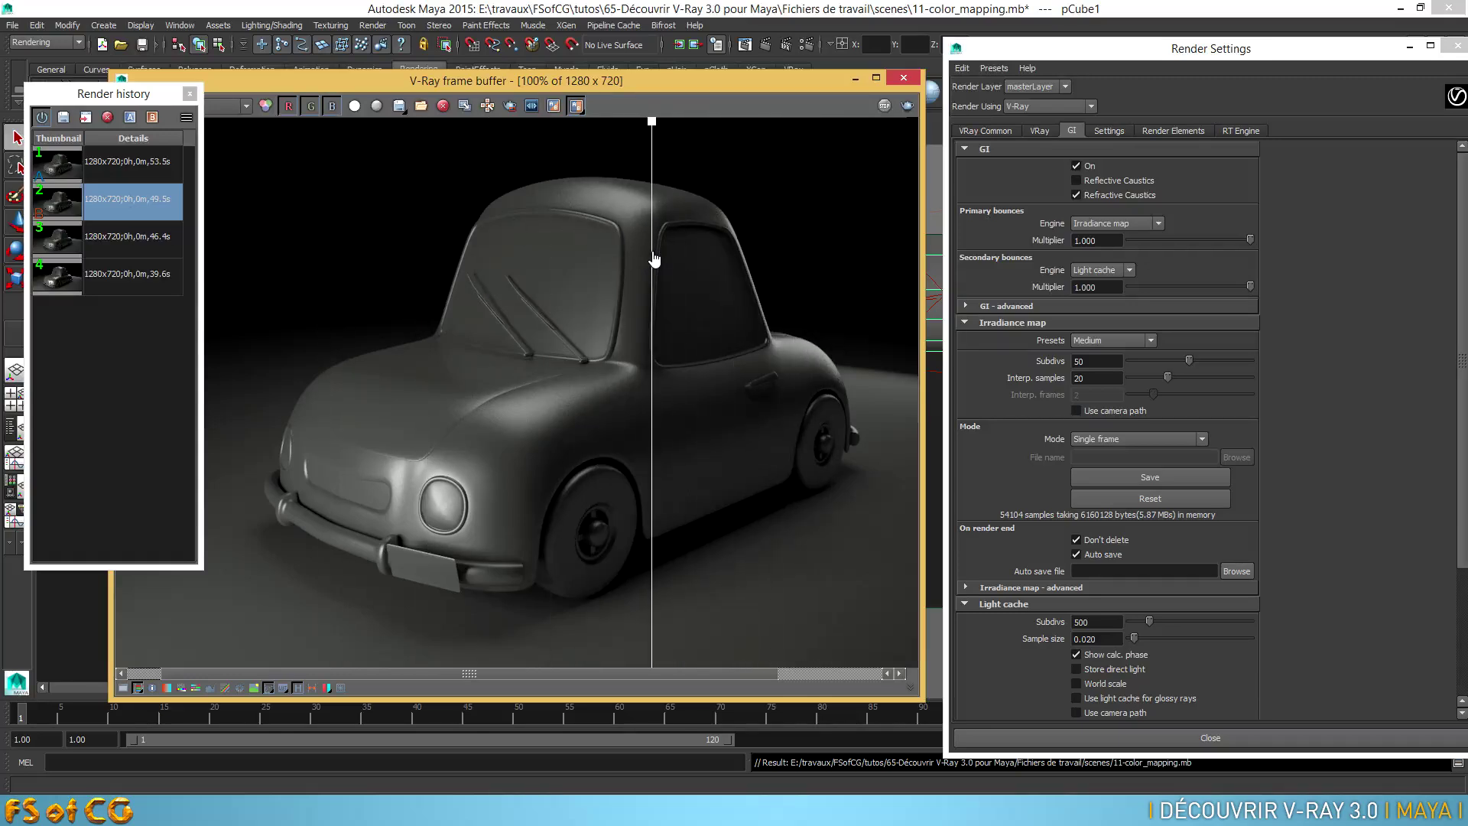